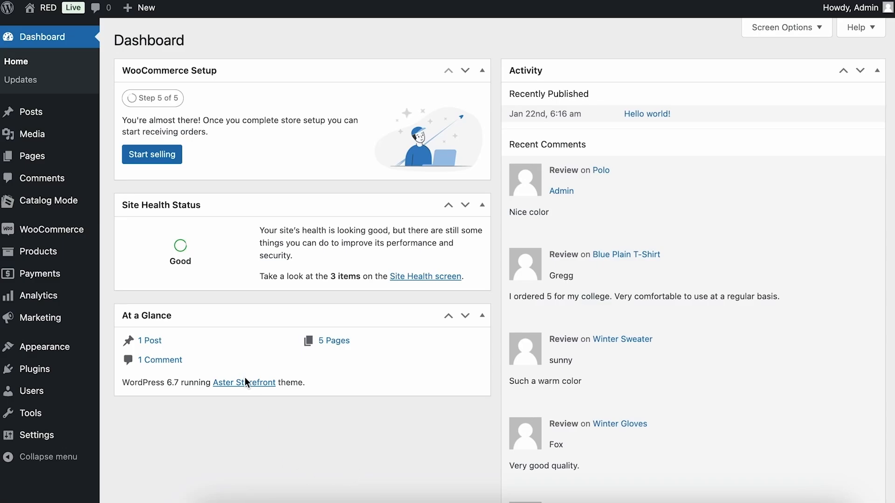
# Open the storefront Shop in a new tab and confirm its 22 products still show prices
pyautogui.moveTo(45, 8)
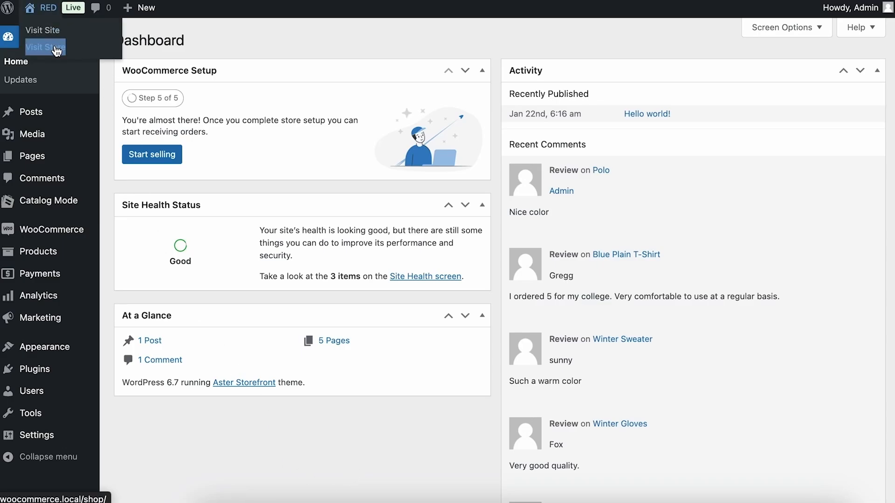
pyautogui.rightClick(56, 51)
pyautogui.click(89, 54)
pyautogui.hotkey('ctrl', 'Tab')
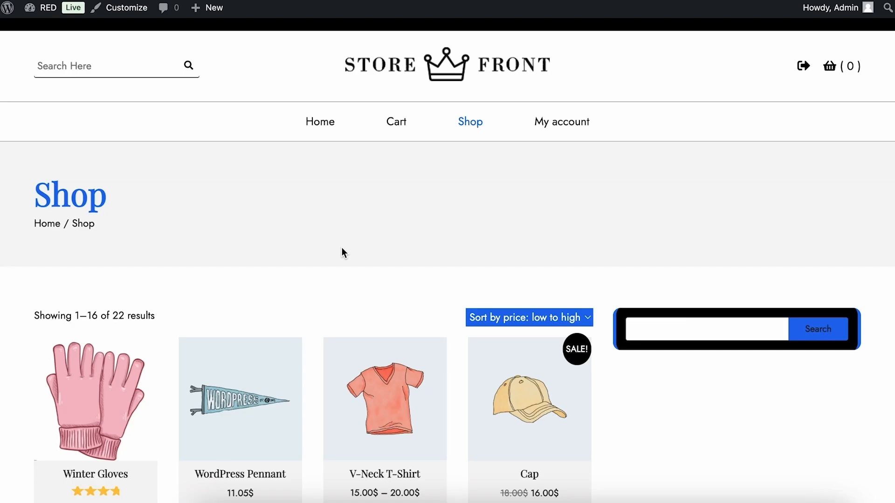
pyautogui.scroll(-5, 623, 178)
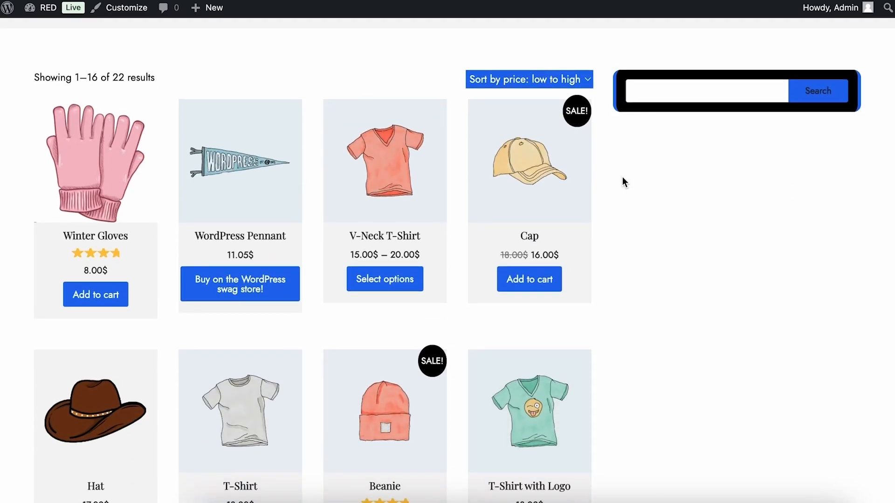
pyautogui.scroll(-13, 645, 114)
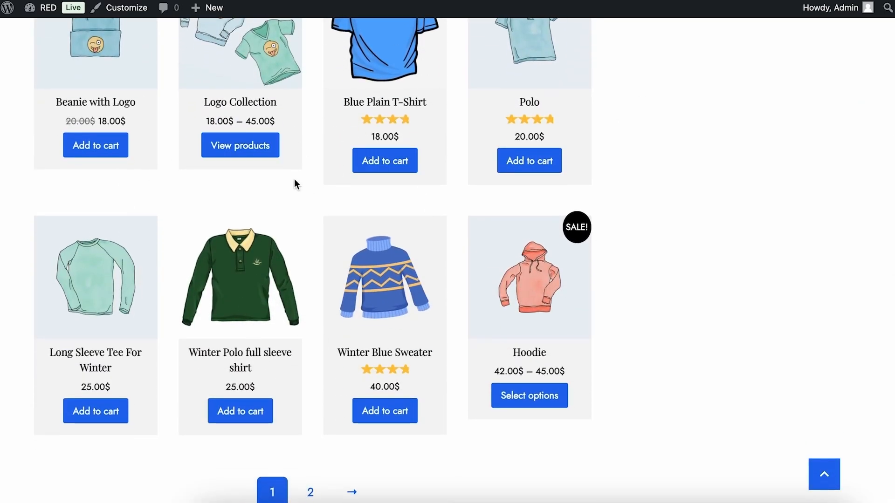
pyautogui.scroll(-5, 295, 179)
pyautogui.scroll(15, 295, 180)
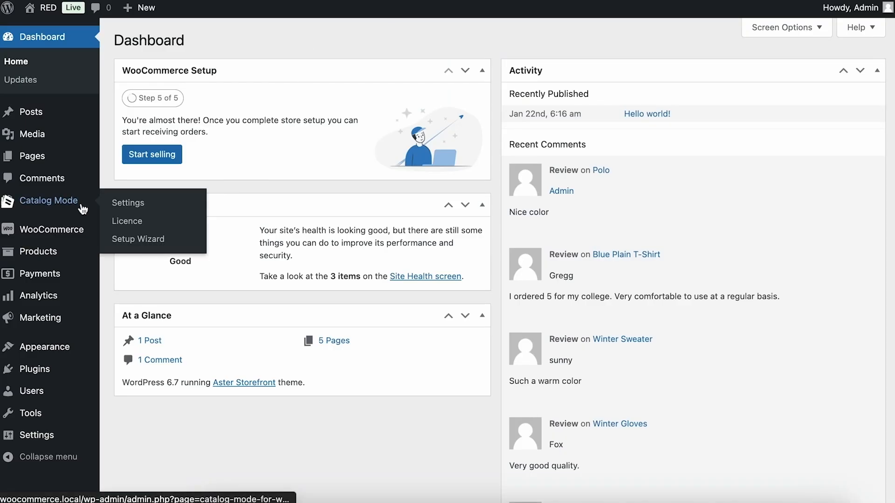
# Switch on Disable Shop in the Catalog Mode settings and save them
pyautogui.click(81, 206)
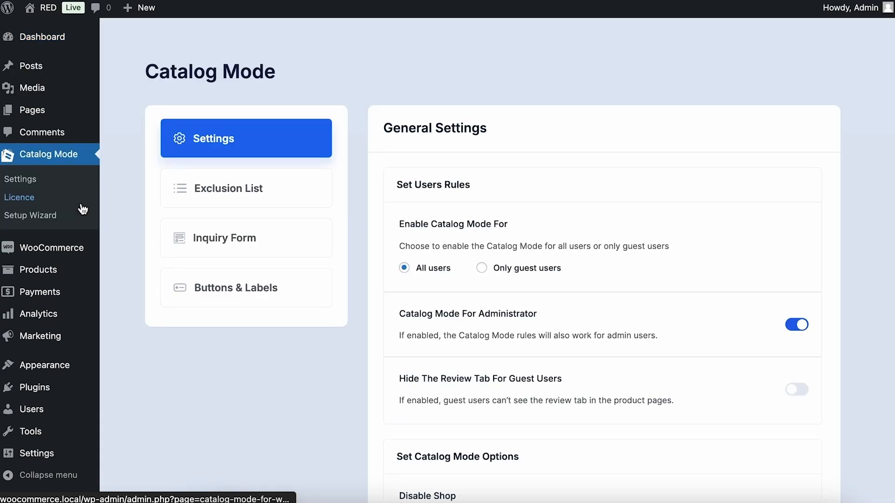
pyautogui.scroll(-12, 644, 149)
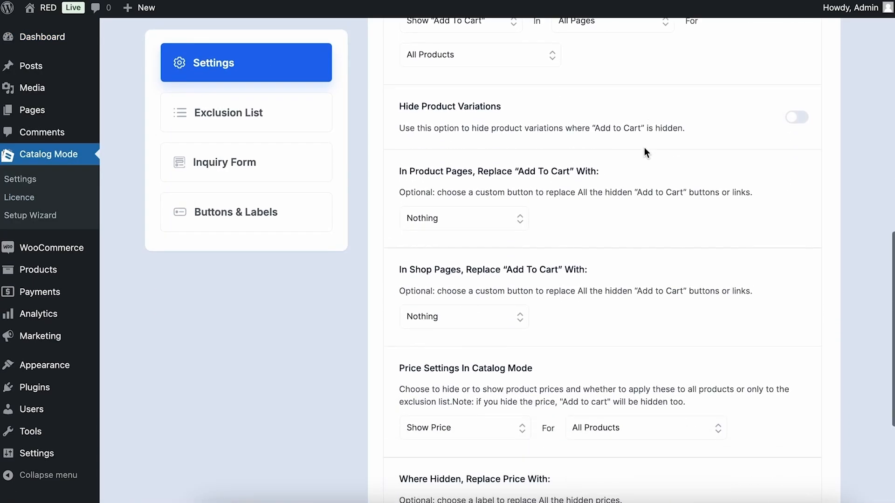
pyautogui.scroll(-5, 645, 149)
pyautogui.scroll(15, 645, 149)
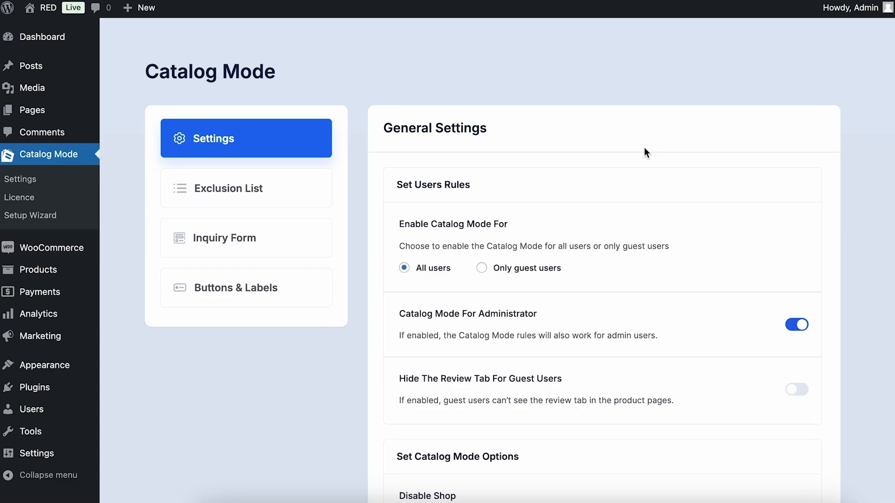
pyautogui.scroll(-3, 646, 153)
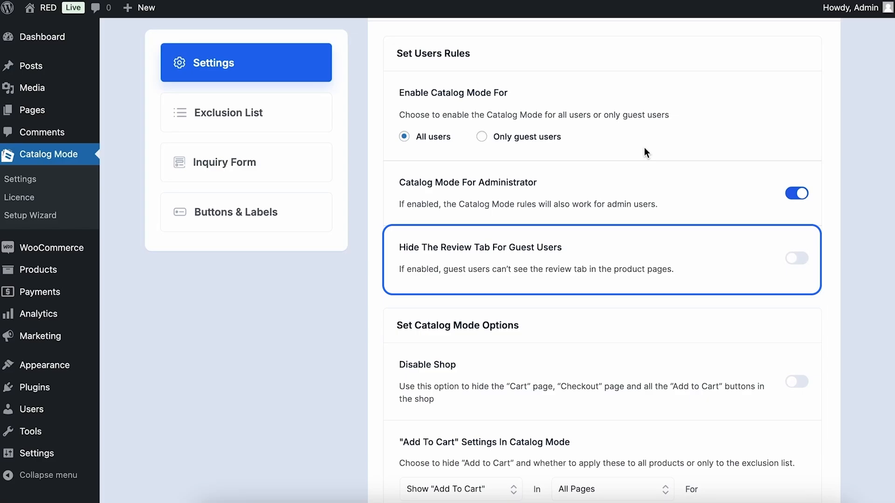
pyautogui.scroll(-4, 644, 147)
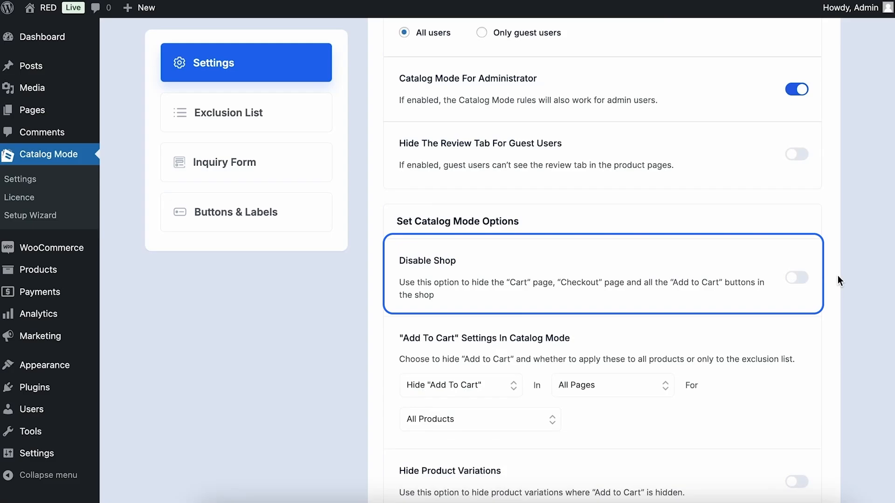
pyautogui.click(797, 279)
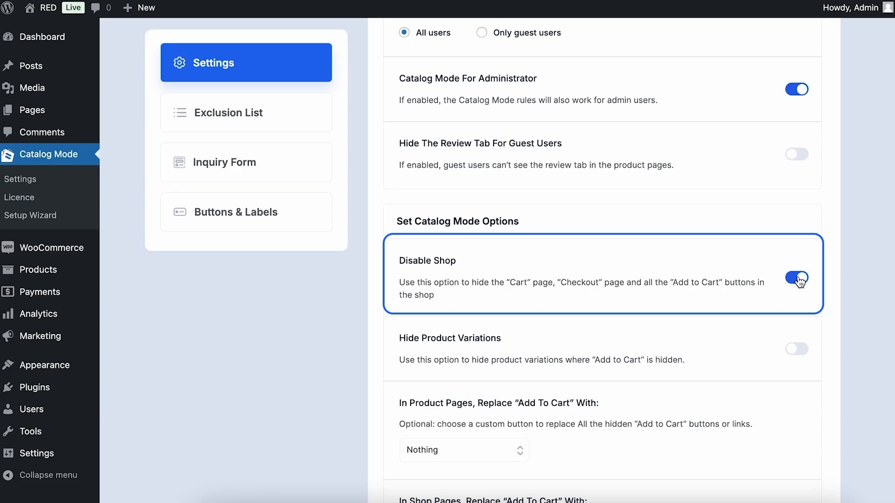
pyautogui.scroll(-10, 799, 280)
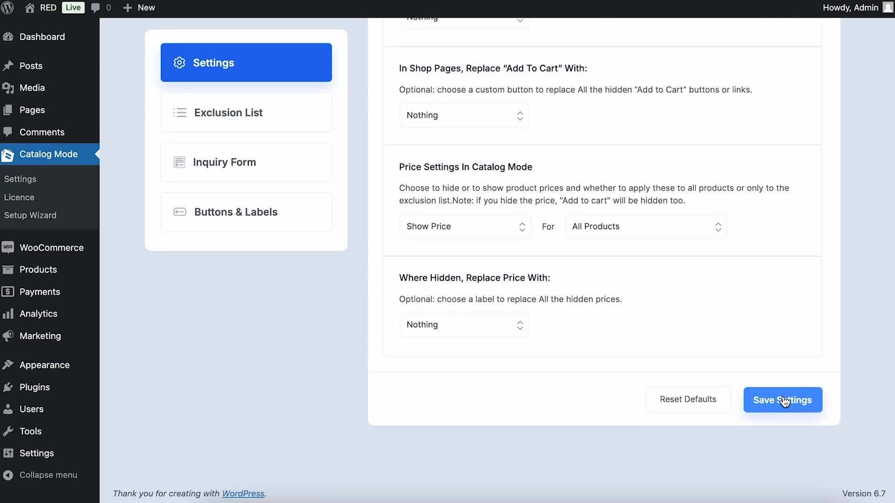
pyautogui.click(785, 402)
# Check the Shop in a new tab for prices without Add to cart, then view Winter Blue Sweater
pyautogui.moveTo(46, 8)
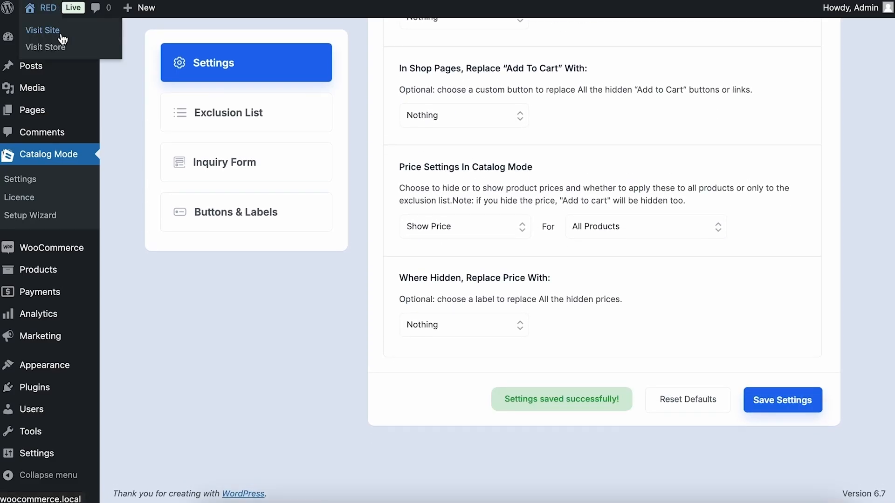
pyautogui.rightClick(62, 42)
pyautogui.click(230, 46)
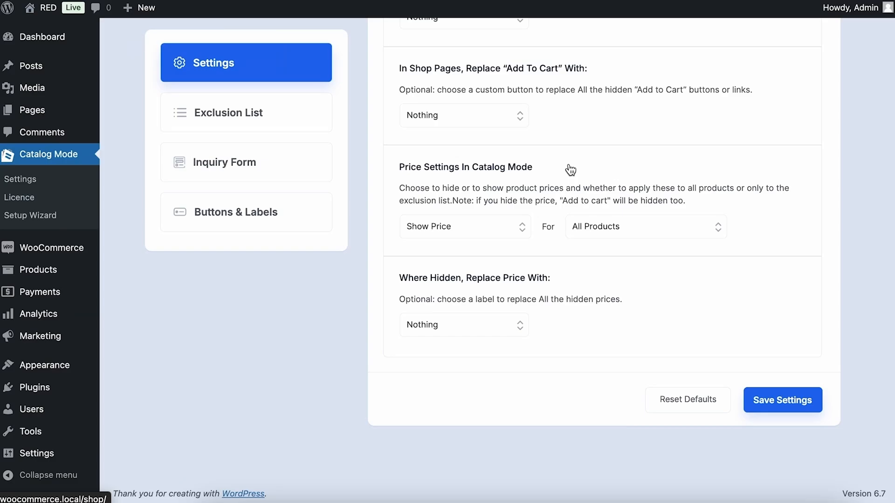
pyautogui.hotkey('ctrl', 'Tab')
pyautogui.scroll(-6, 633, 144)
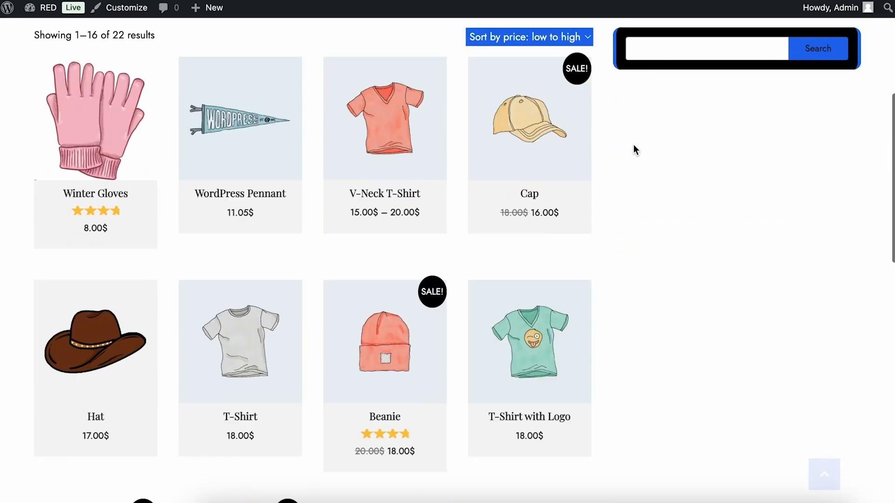
pyautogui.scroll(-15, 633, 145)
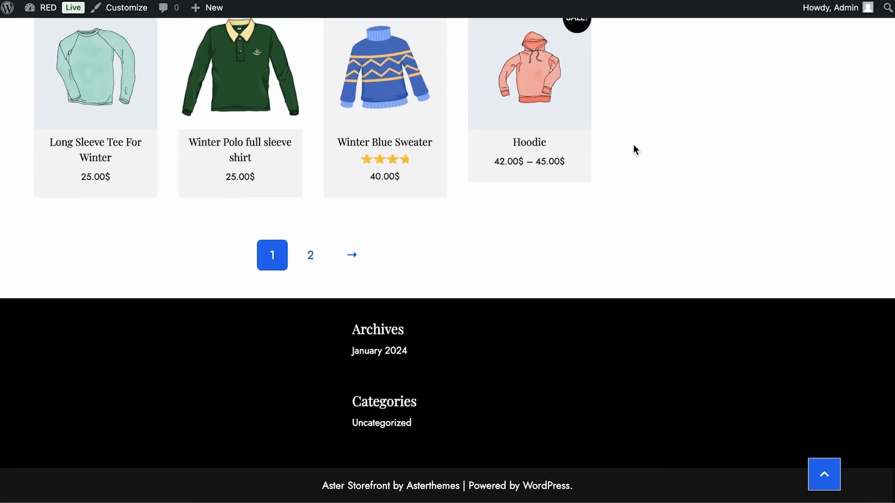
pyautogui.click(414, 153)
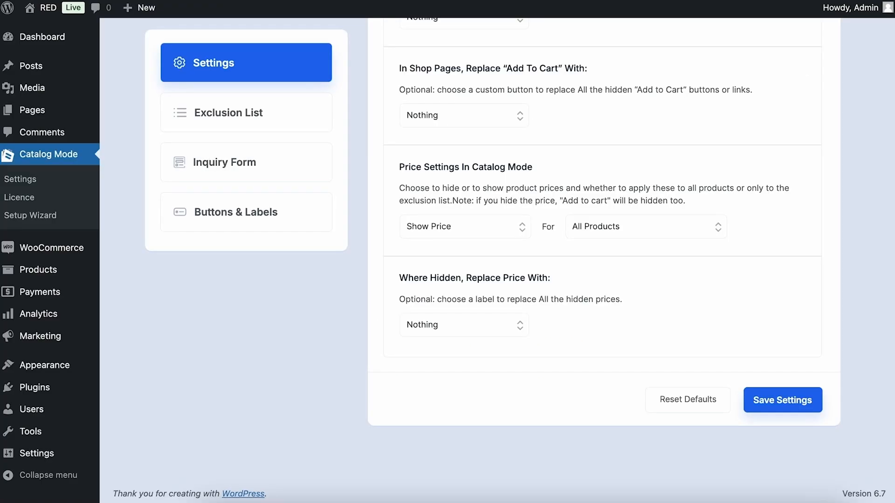
# Change Show Price to Hide Price for All Products and save the Catalog Mode settings
pyautogui.scroll(5, 762, 222)
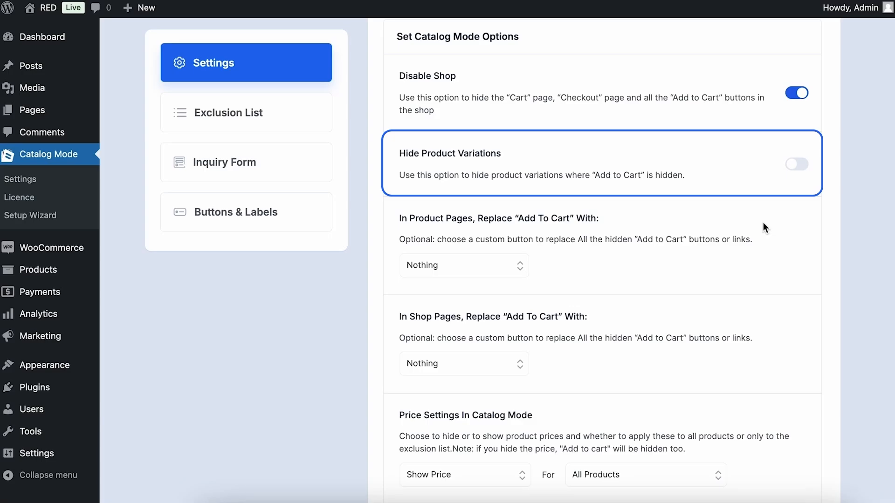
pyautogui.scroll(-2, 763, 228)
pyautogui.scroll(-2, 763, 227)
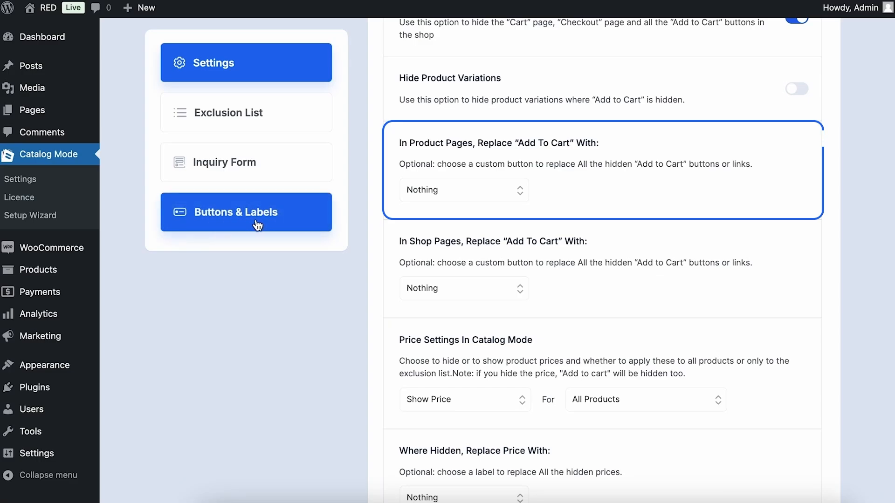
pyautogui.scroll(-2, 630, 240)
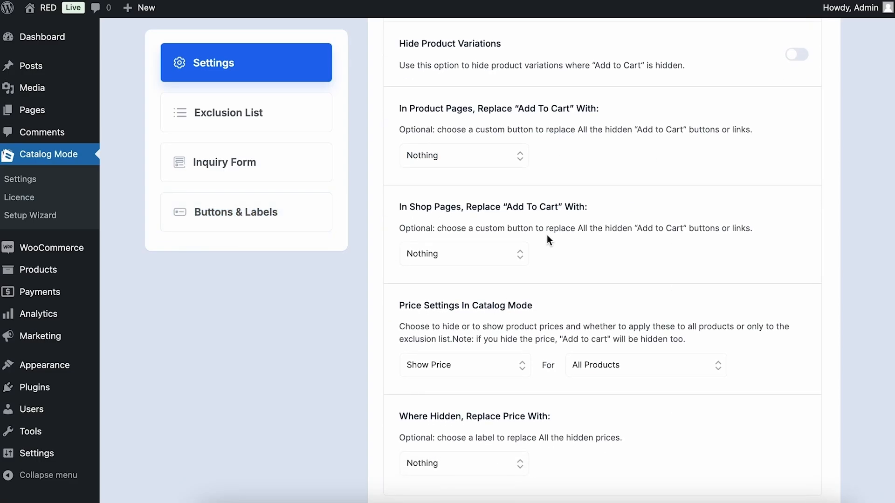
pyautogui.scroll(-3, 553, 253)
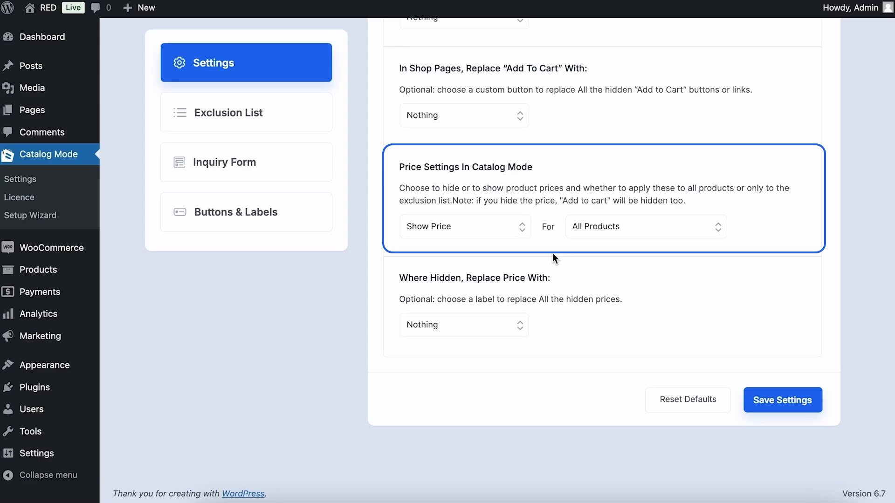
pyautogui.click(490, 226)
pyautogui.click(457, 247)
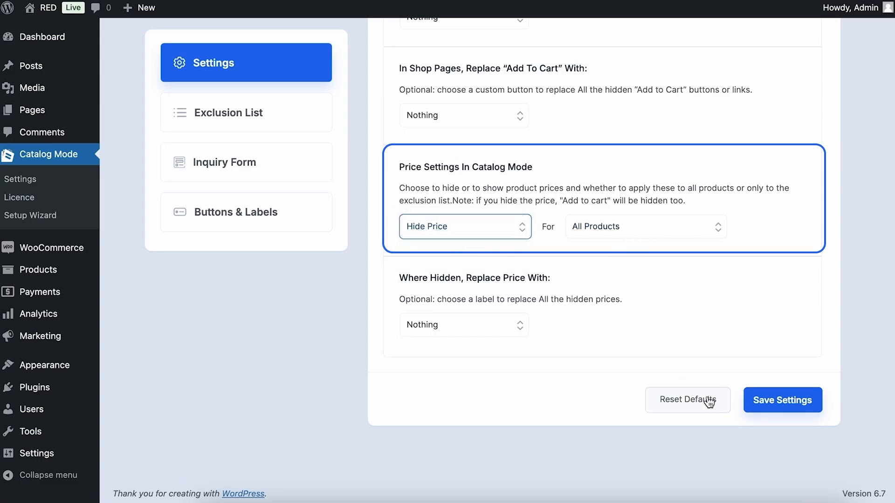
pyautogui.click(775, 404)
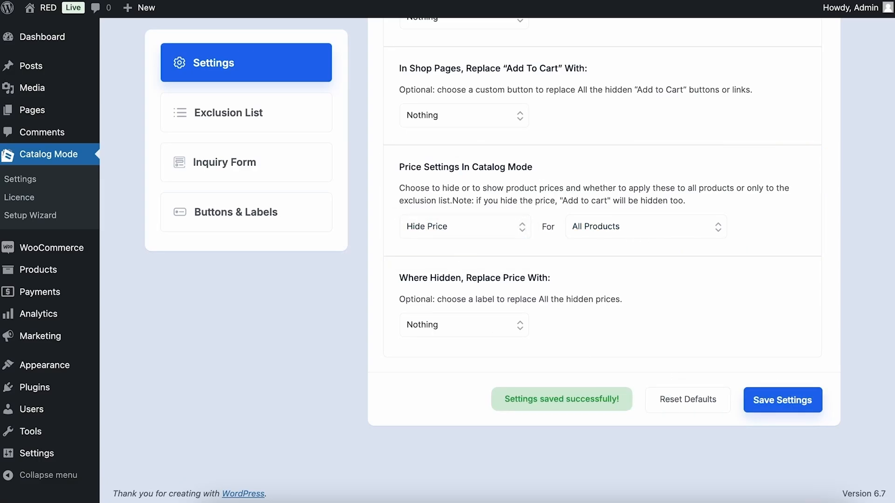
# Open the storefront Shop in a new tab and verify products appear without prices
pyautogui.moveTo(46, 8)
pyautogui.rightClick(45, 48)
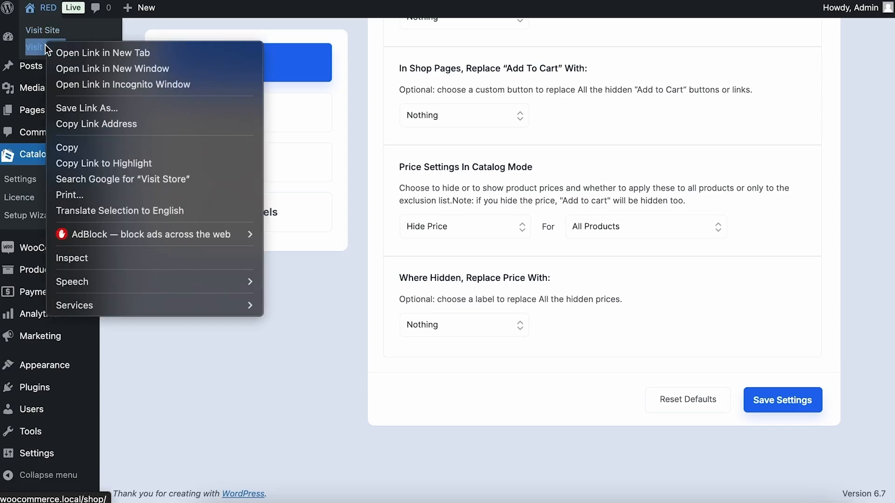
pyautogui.click(100, 53)
pyautogui.hotkey('ctrl', 'Tab')
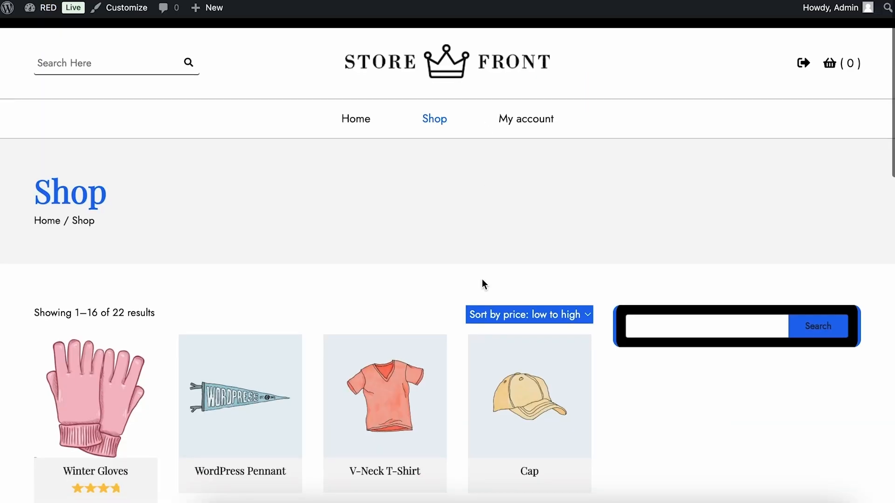
pyautogui.scroll(-8, 482, 284)
pyautogui.scroll(-10, 482, 284)
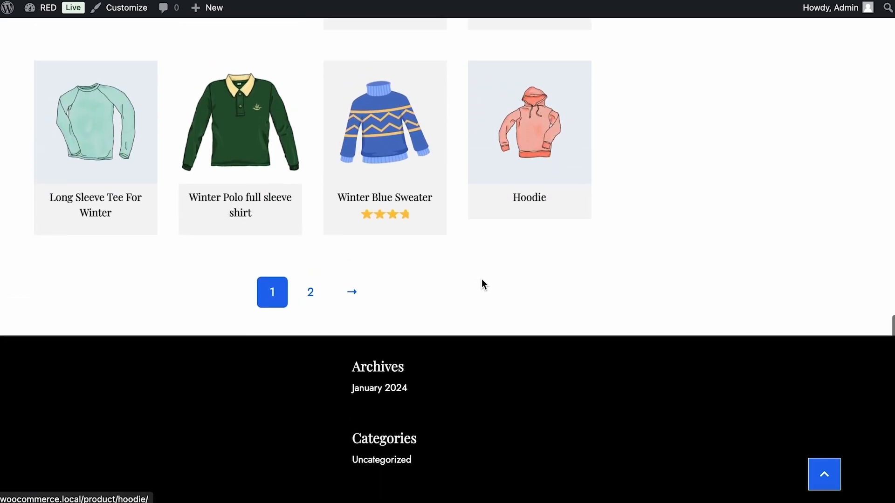
pyautogui.scroll(20, 481, 282)
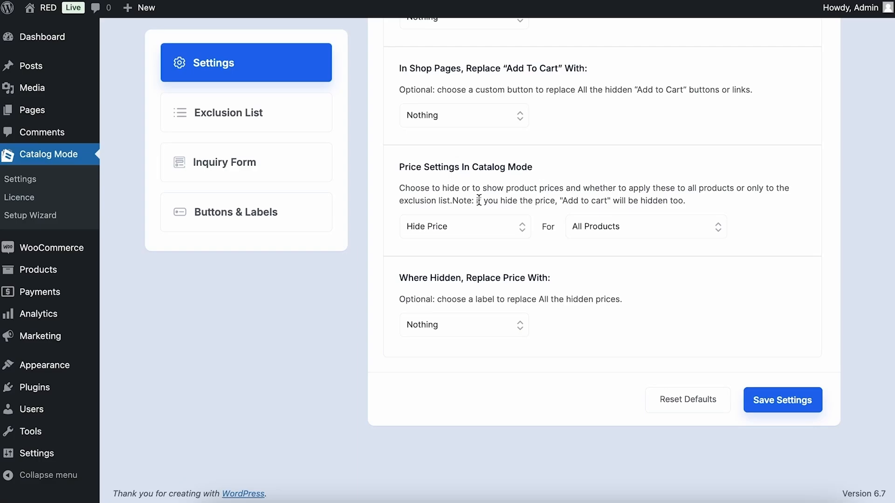
pyautogui.moveTo(476, 200); pyautogui.dragTo(711, 205)
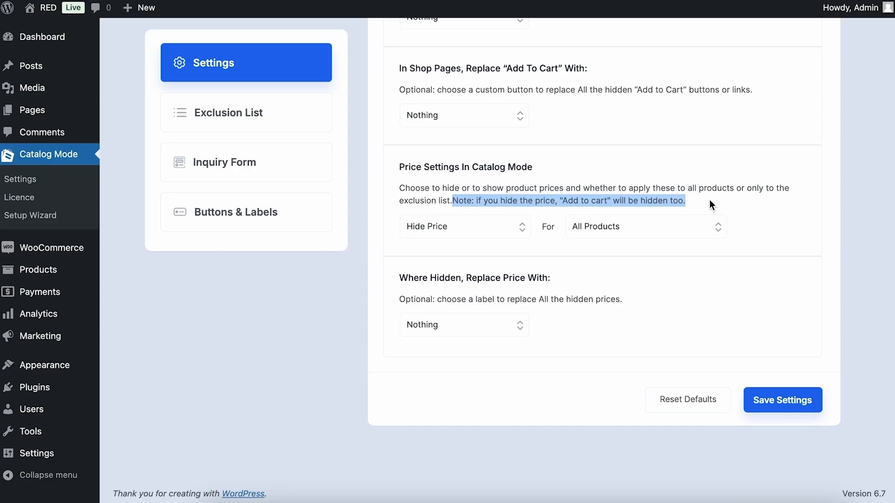
pyautogui.scroll(8, 712, 205)
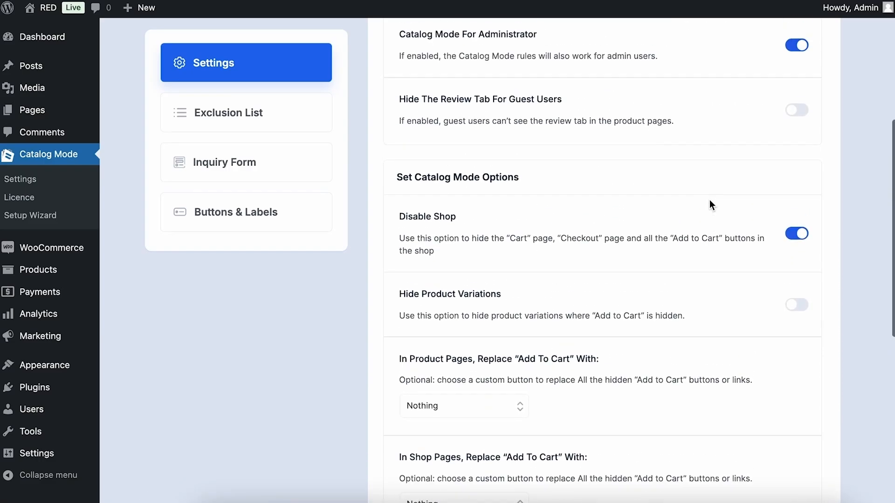
pyautogui.scroll(-8, 709, 205)
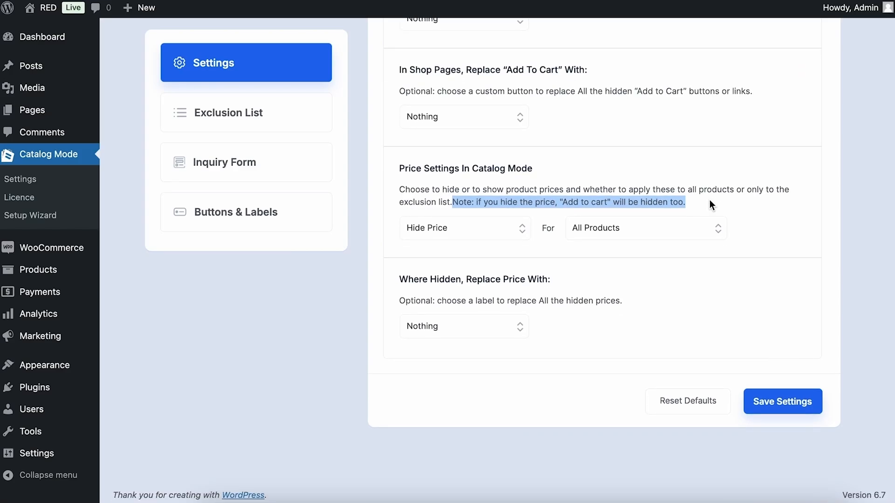
pyautogui.click(658, 357)
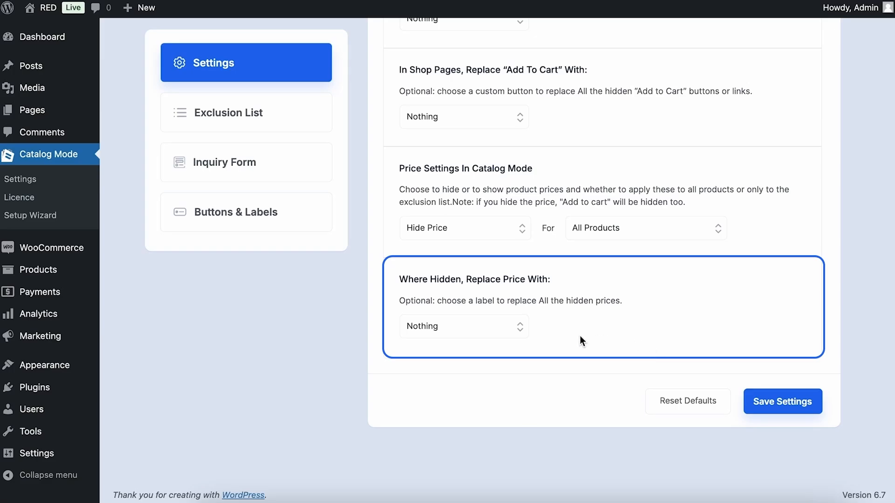
pyautogui.click(509, 325)
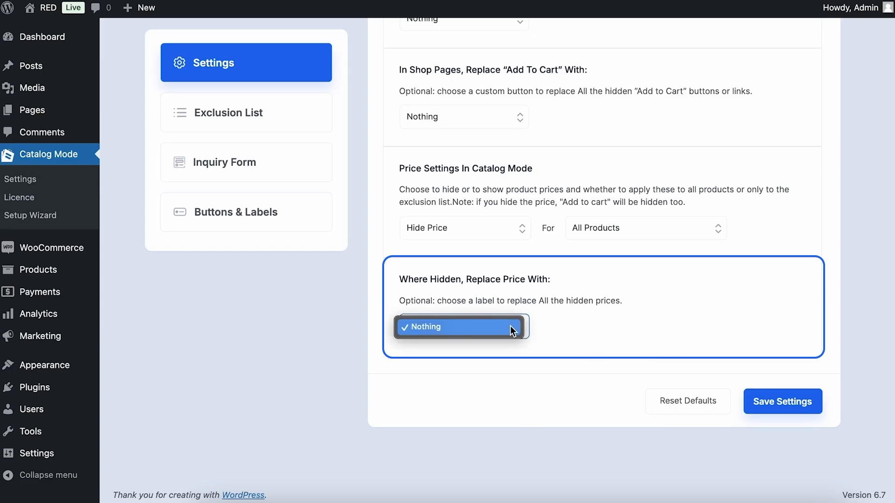
pyautogui.click(643, 321)
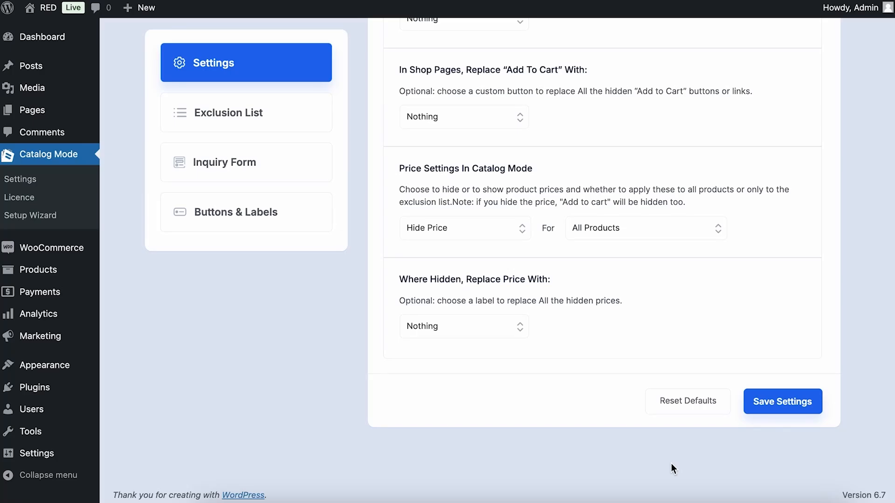
# Create a new button or label in Buttons & Labels named Ask Info
pyautogui.click(281, 224)
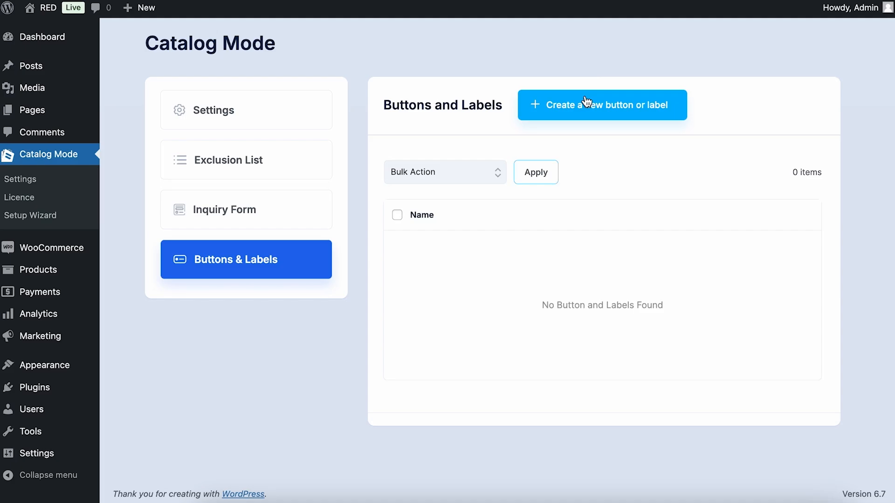
pyautogui.click(643, 115)
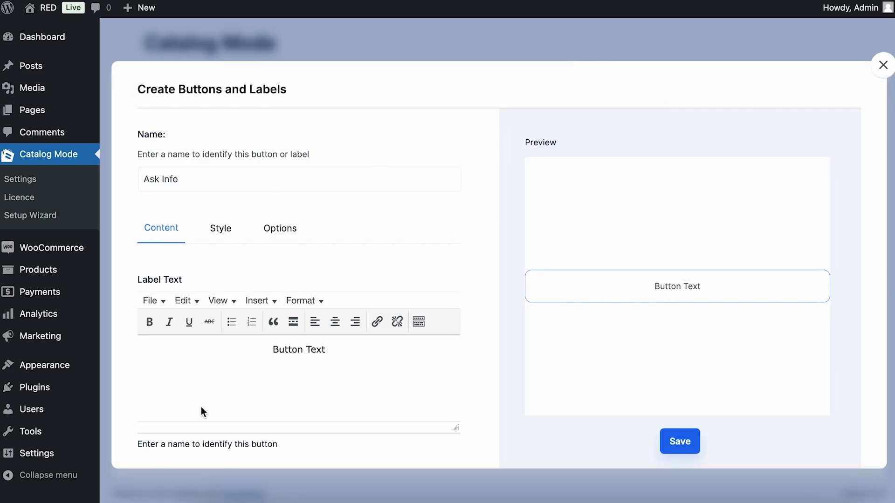
pyautogui.scroll(-2, 455, 230)
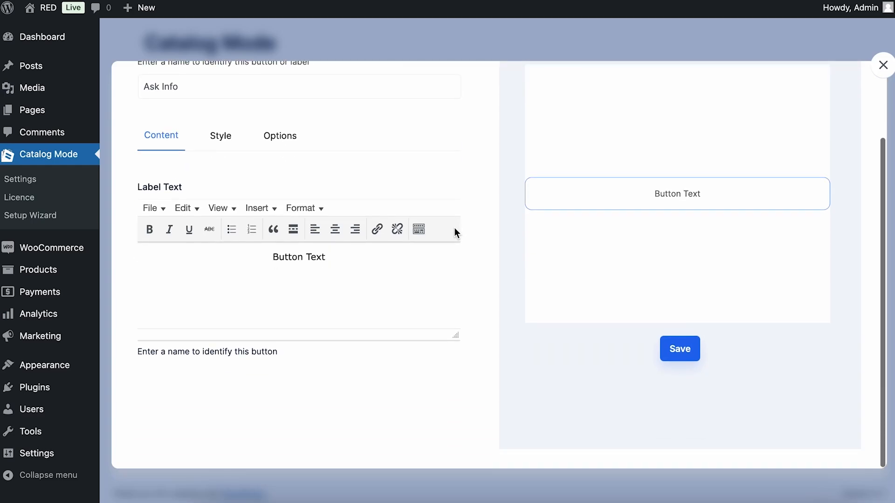
pyautogui.scroll(2, 454, 228)
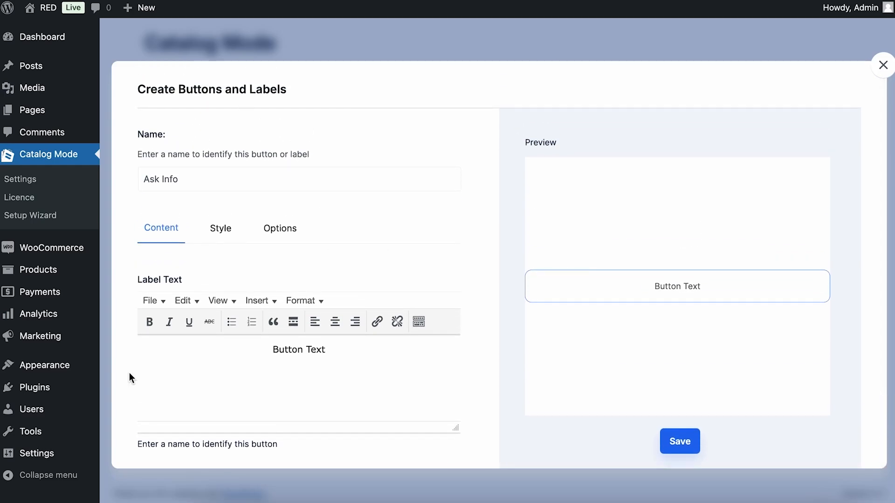
pyautogui.doubleClick(196, 180)
pyautogui.click(195, 180)
pyautogui.moveTo(196, 180); pyautogui.dragTo(119, 179)
pyautogui.click(399, 226)
# Set the button's label text to 'Ask Questions About The Product'
pyautogui.scroll(-1, 401, 227)
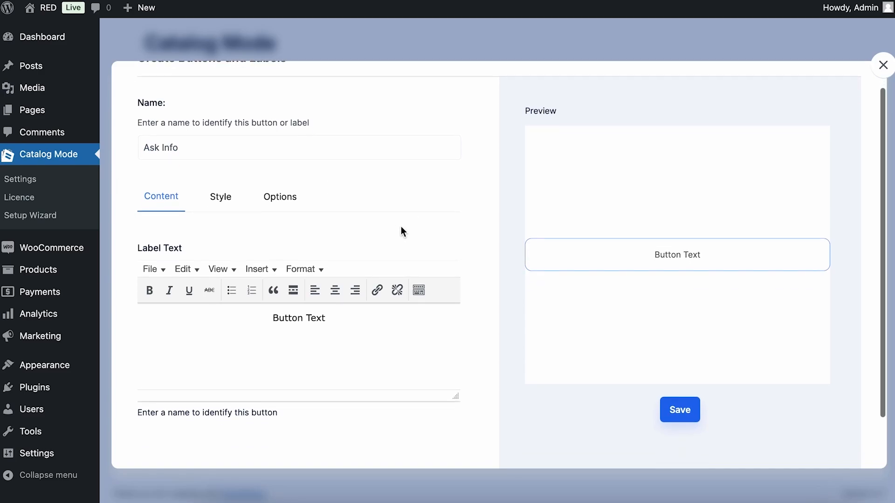
pyautogui.tripleClick(278, 315)
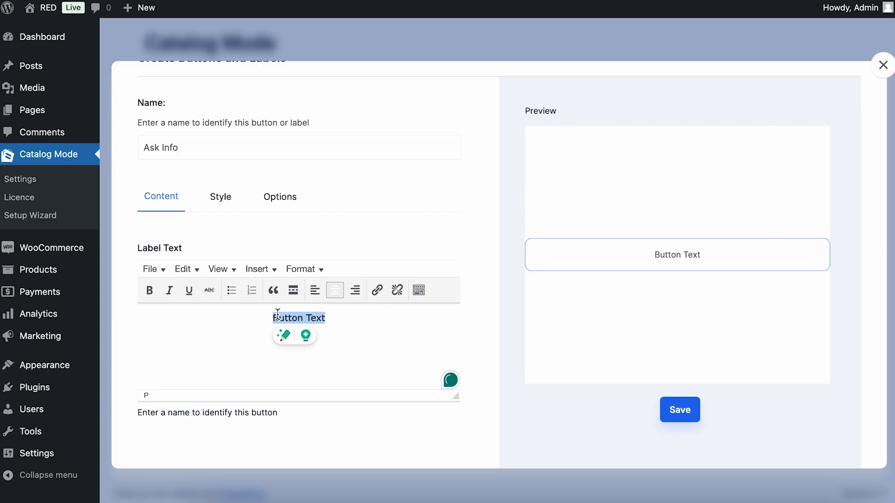
pyautogui.write('Ask Questions About The Product')
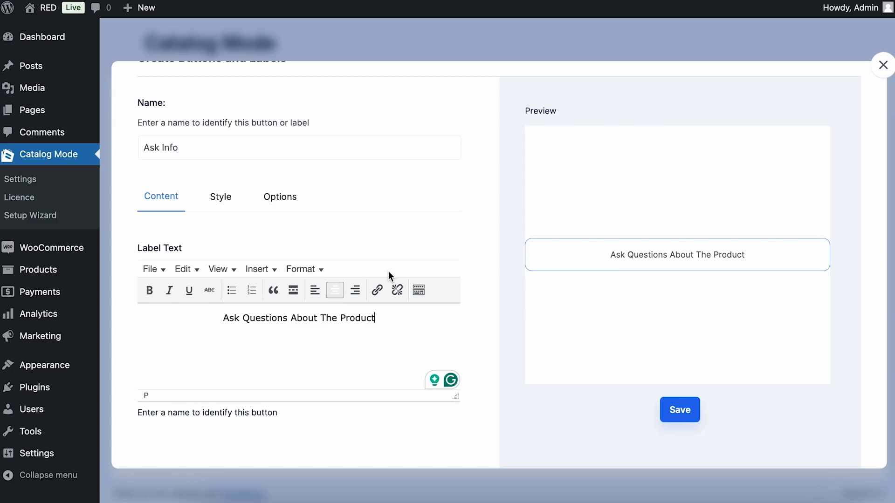
# Make the Ask Info button's default text colour black (#000000)
pyautogui.click(232, 208)
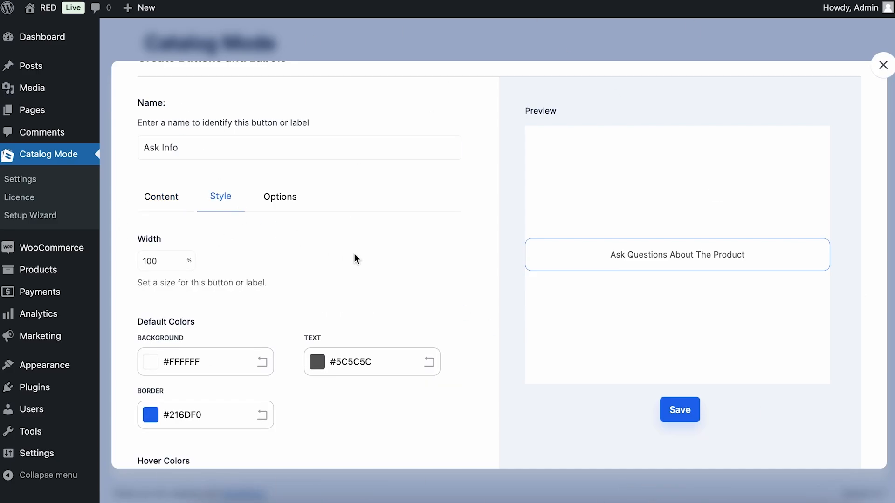
pyautogui.scroll(-3, 354, 253)
pyautogui.scroll(2, 215, 320)
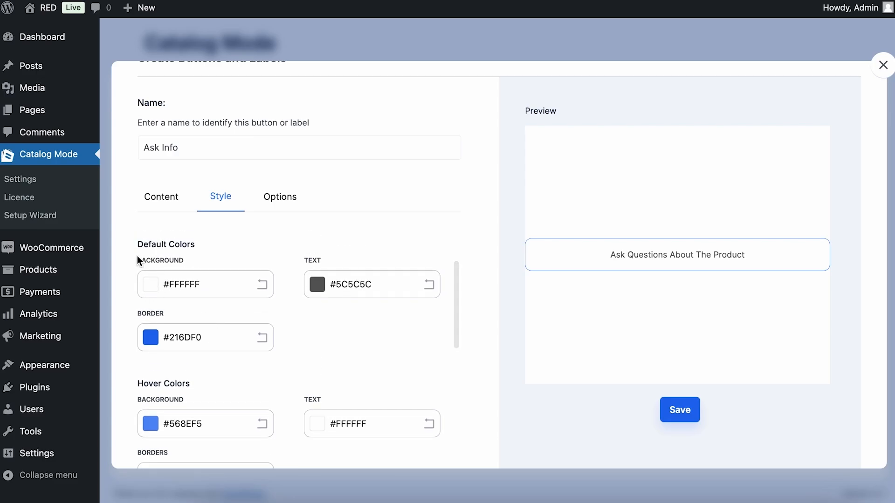
pyautogui.click(322, 284)
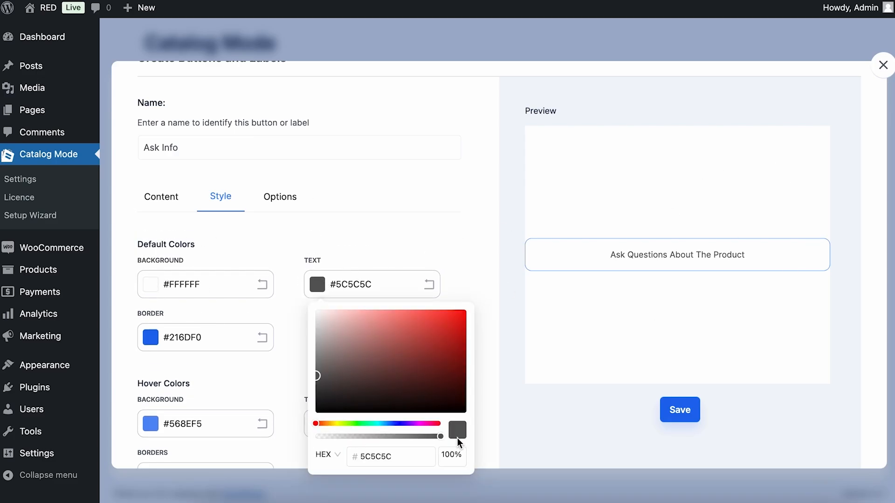
pyautogui.click(317, 397)
pyautogui.moveTo(317, 397); pyautogui.dragTo(318, 445)
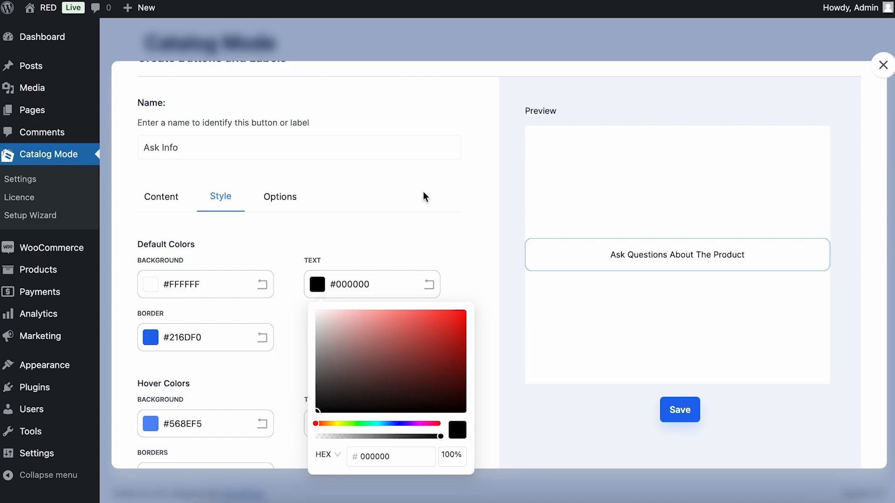
pyautogui.click(410, 229)
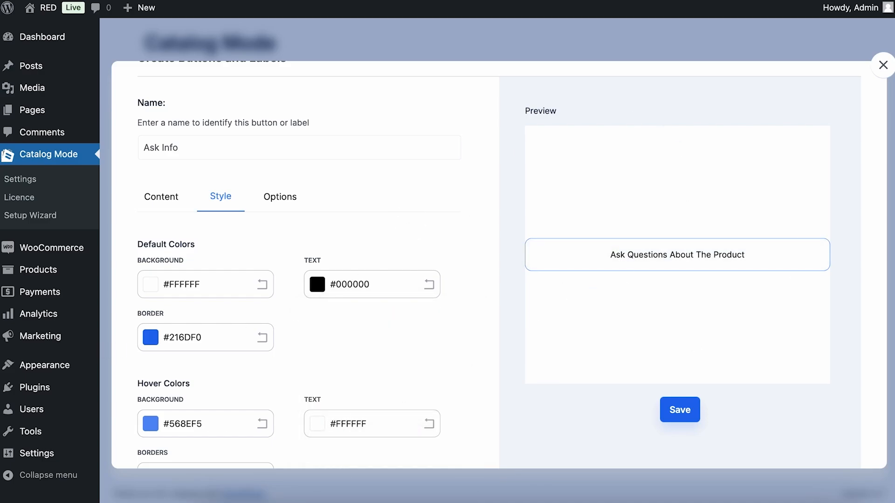
# Set the button's hover background colour to #0059FF
pyautogui.scroll(-2, 375, 382)
pyautogui.scroll(-1, 376, 378)
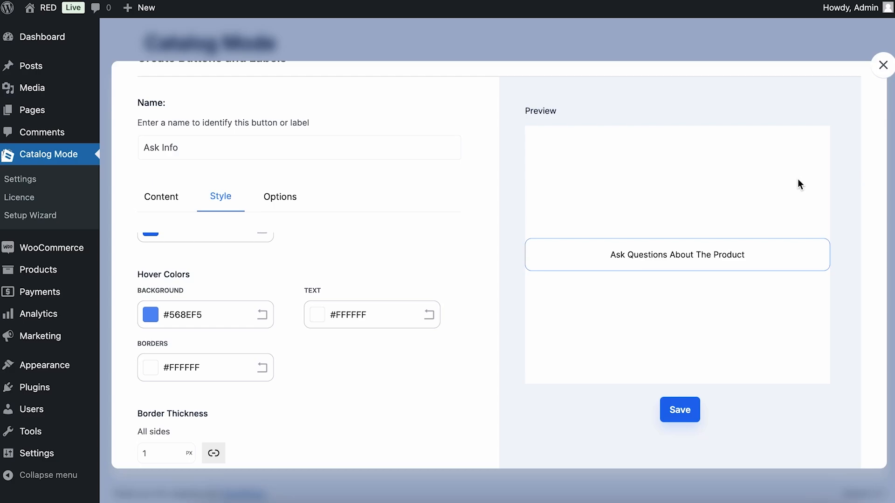
pyautogui.scroll(1, 233, 282)
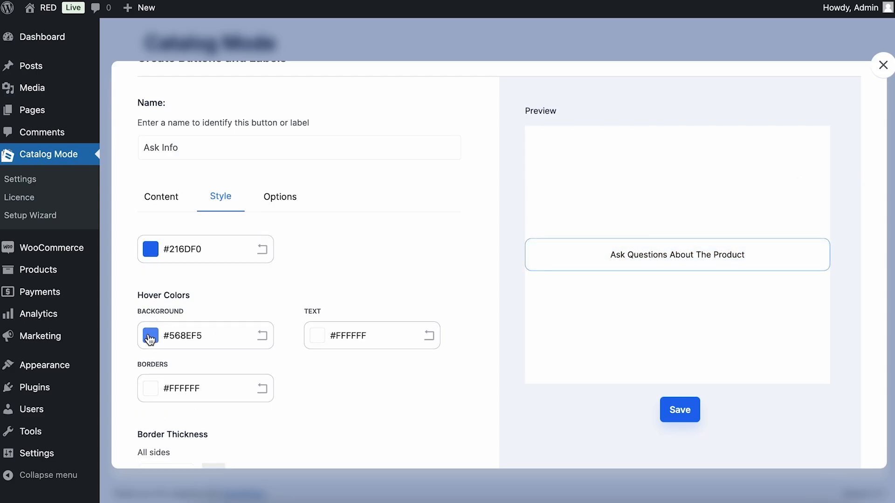
pyautogui.click(150, 336)
pyautogui.moveTo(244, 166); pyautogui.dragTo(331, 160)
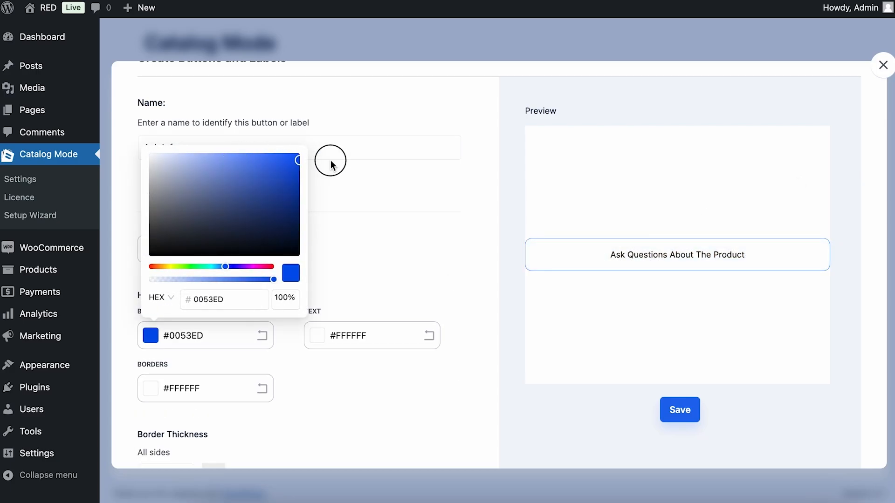
pyautogui.click(387, 235)
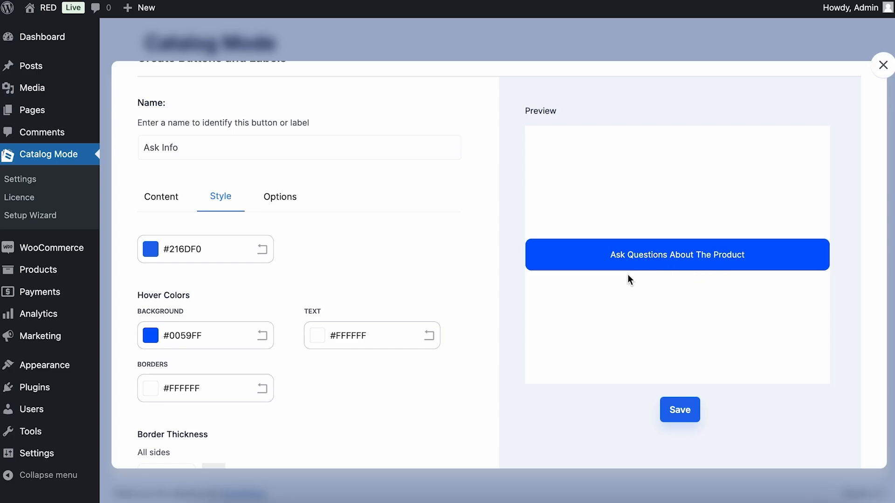
# Change the button's border thickness from 1 to 3 px
pyautogui.scroll(-4, 376, 273)
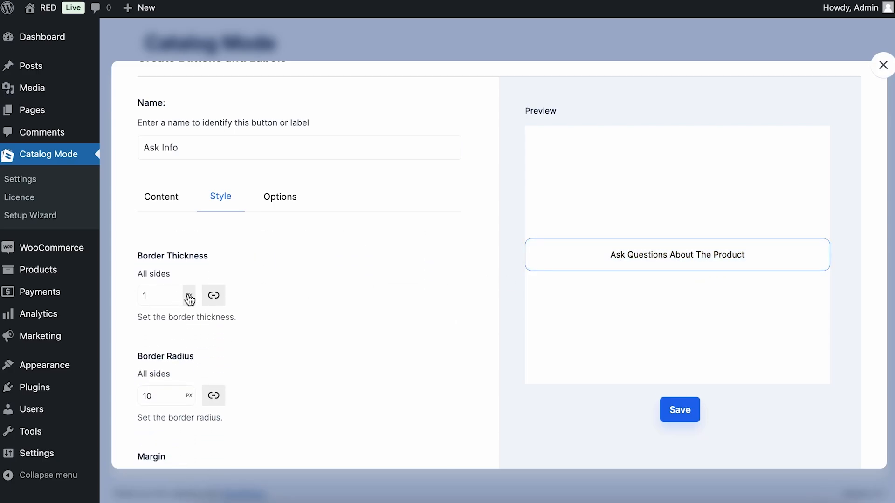
pyautogui.click(168, 296)
pyautogui.press('BackSpace')
pyautogui.write('3')
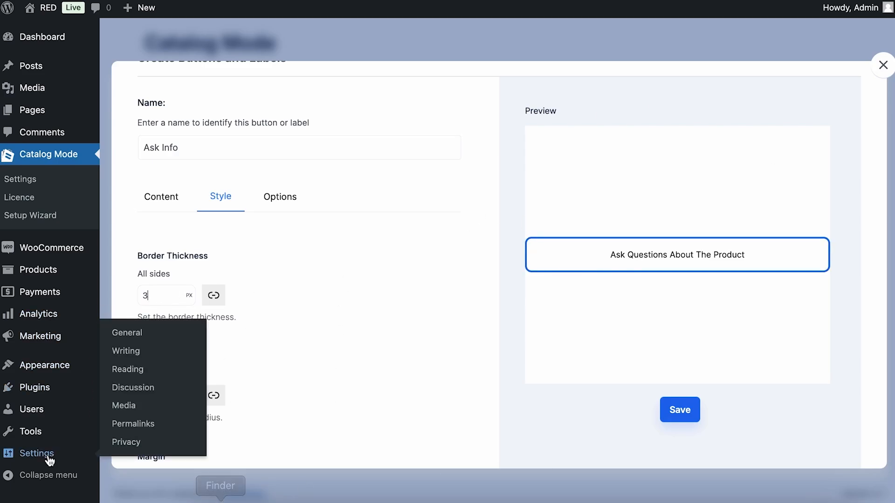
pyautogui.scroll(-5, 359, 336)
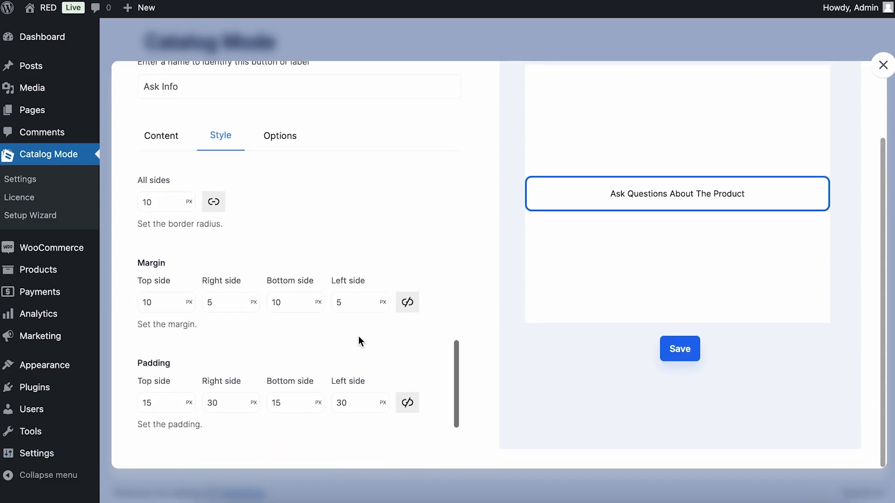
pyautogui.scroll(5, 359, 336)
# Keep the Ask Info button linked to the Product page and save it
pyautogui.click(291, 141)
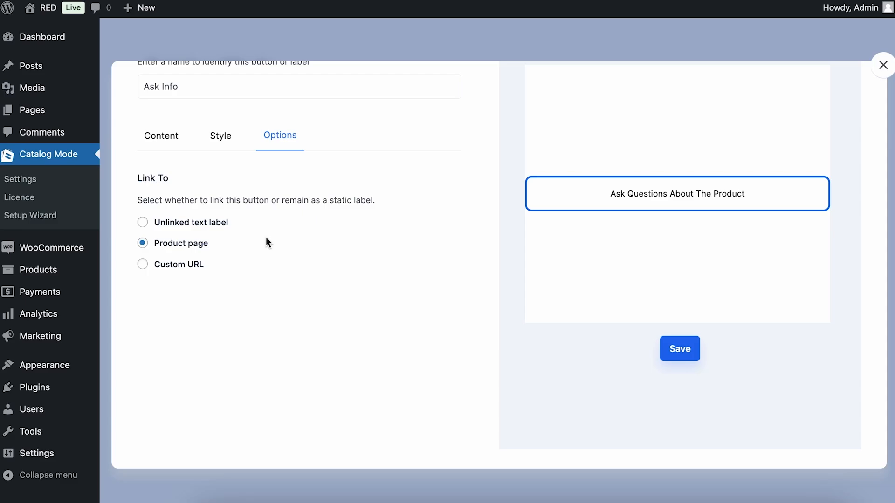
pyautogui.scroll(2, 225, 248)
pyautogui.scroll(-2, 226, 248)
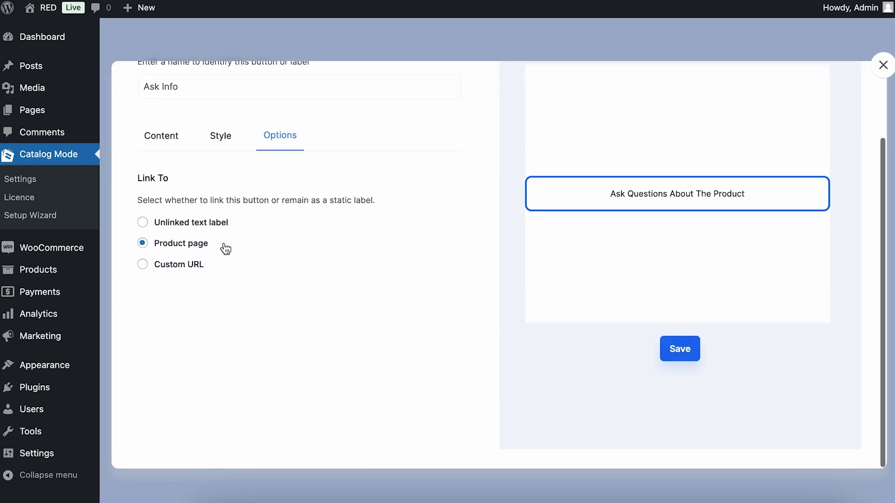
pyautogui.click(664, 358)
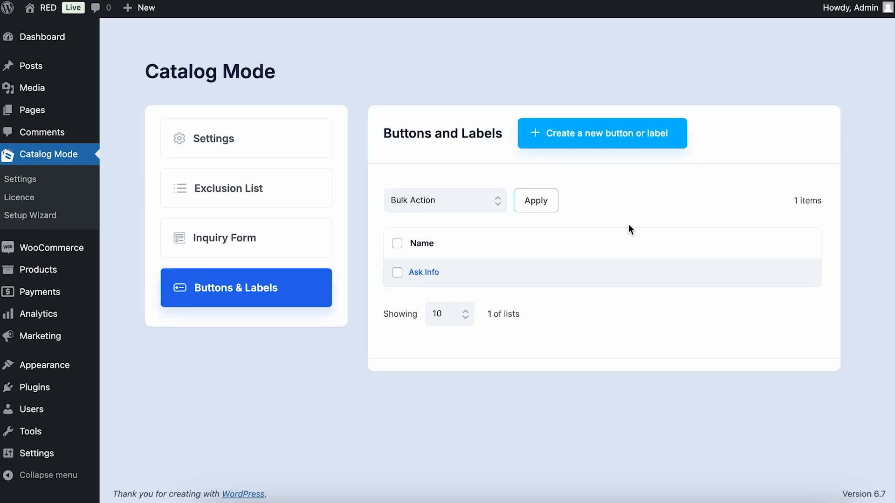
# Set both the hidden-price and product-page Add To Cart replacements to Ask Info and save
pyautogui.click(264, 136)
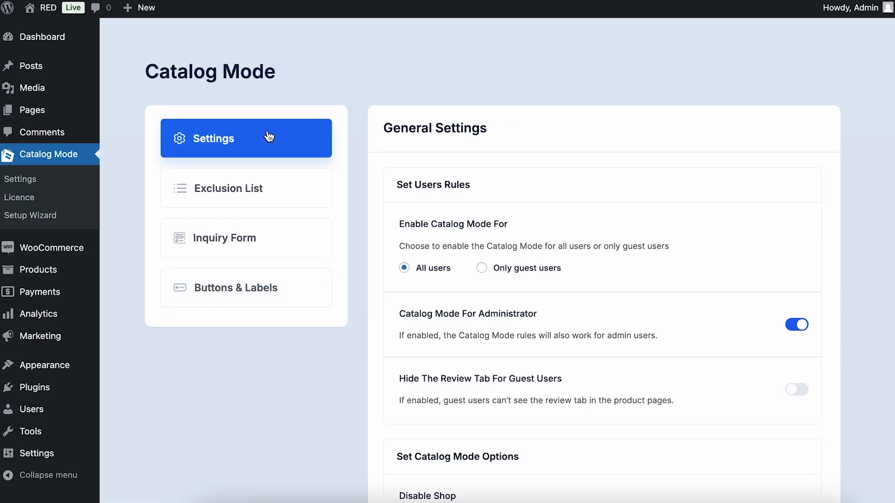
pyautogui.scroll(-1, 612, 276)
pyautogui.scroll(-10, 612, 280)
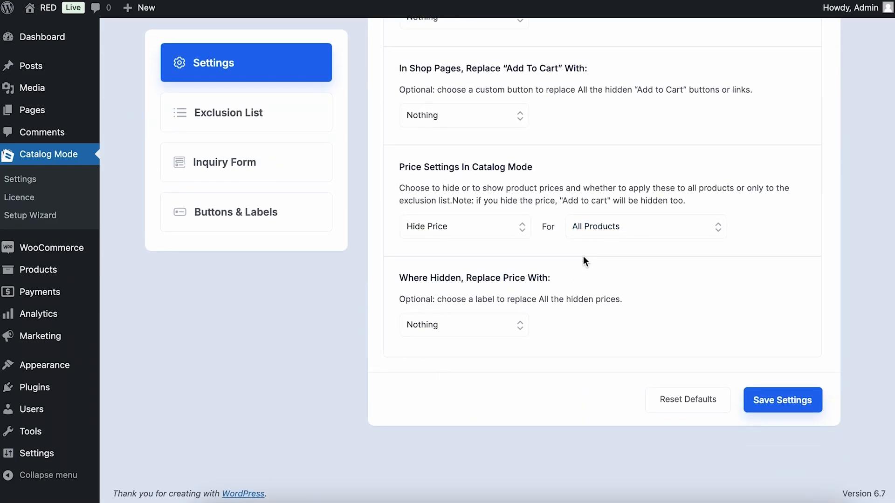
pyautogui.click(508, 352)
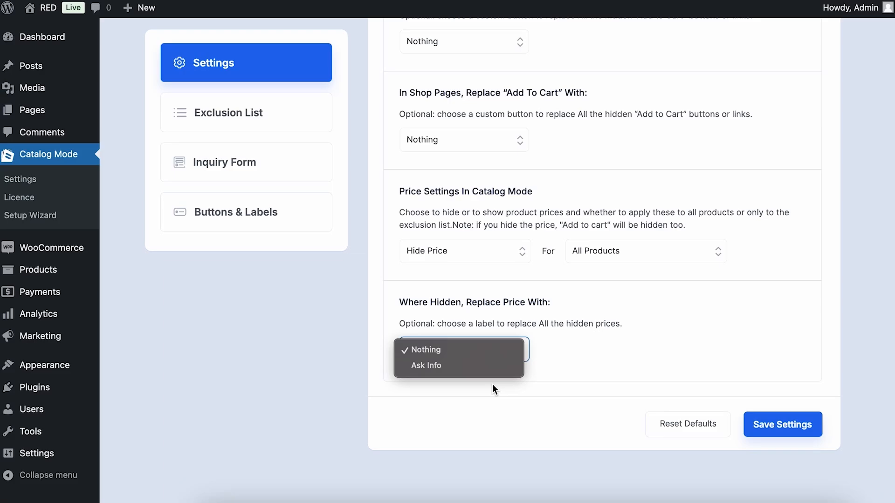
pyautogui.click(487, 366)
pyautogui.scroll(4, 648, 356)
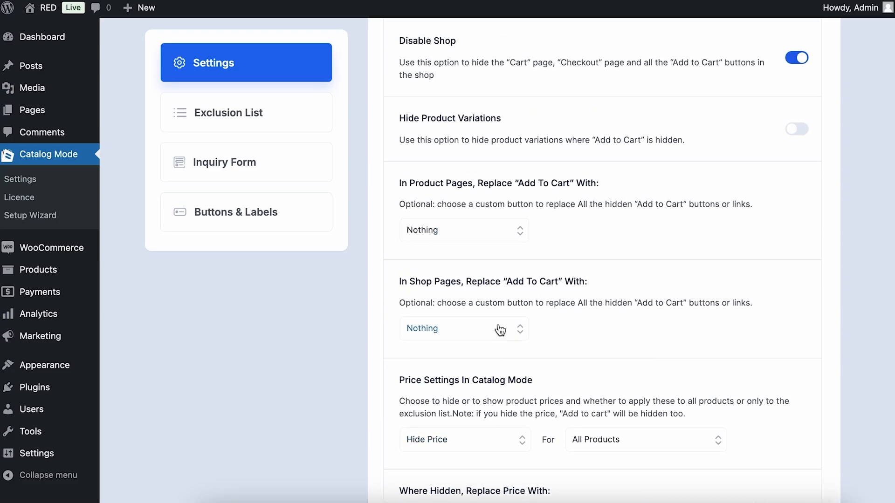
pyautogui.click(469, 230)
pyautogui.click(460, 247)
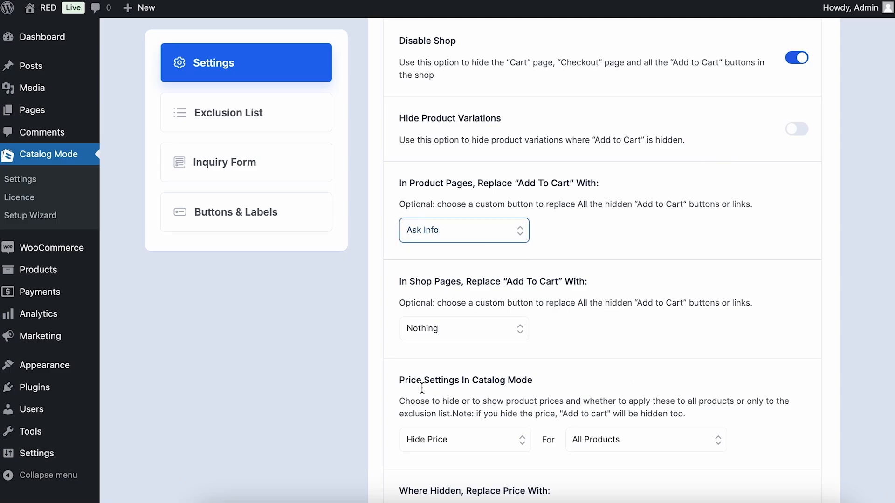
pyautogui.scroll(-5, 671, 252)
pyautogui.click(774, 404)
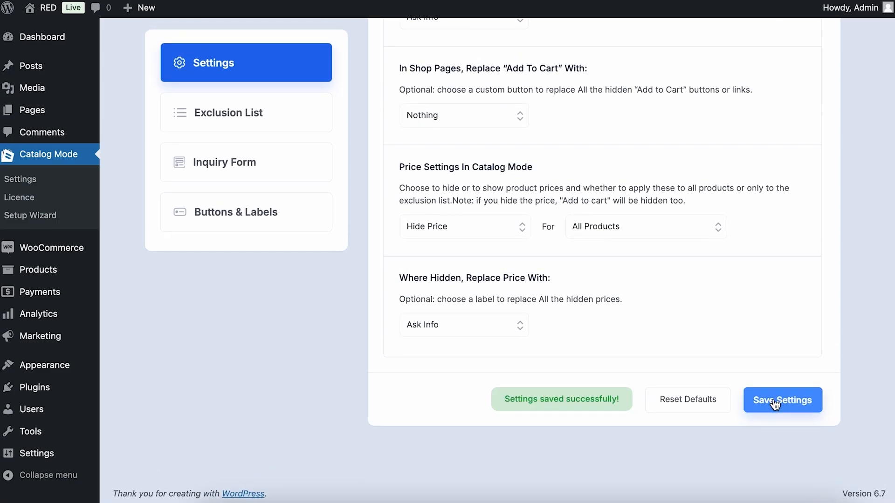
pyautogui.moveTo(49, 8)
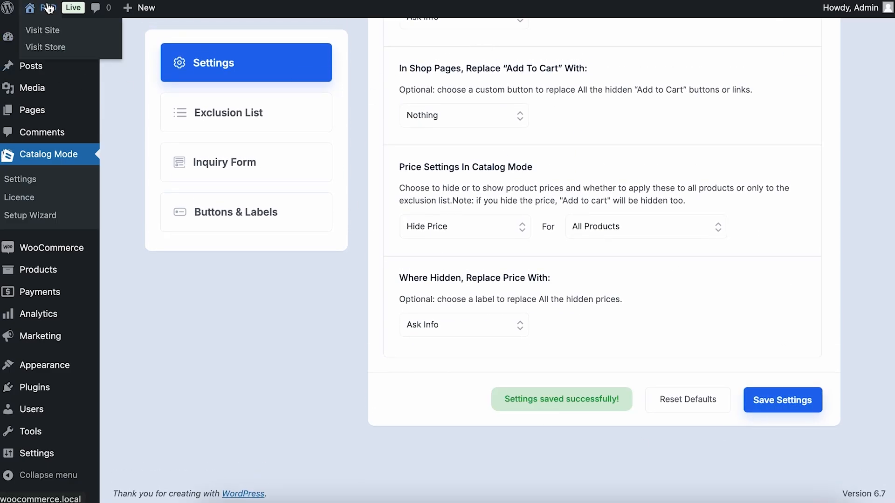
# Browse the storefront shop grid and open the Hat product page
pyautogui.click(40, 46)
pyautogui.scroll(-6, 360, 251)
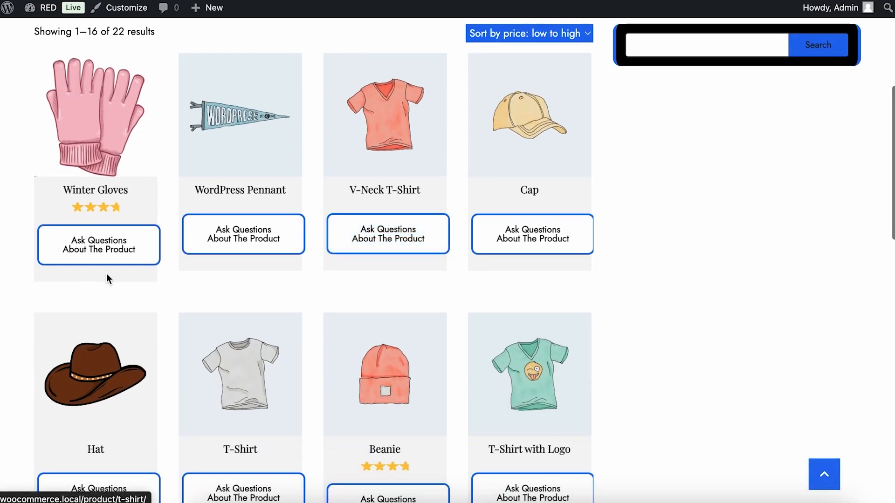
pyautogui.scroll(-8, 571, 277)
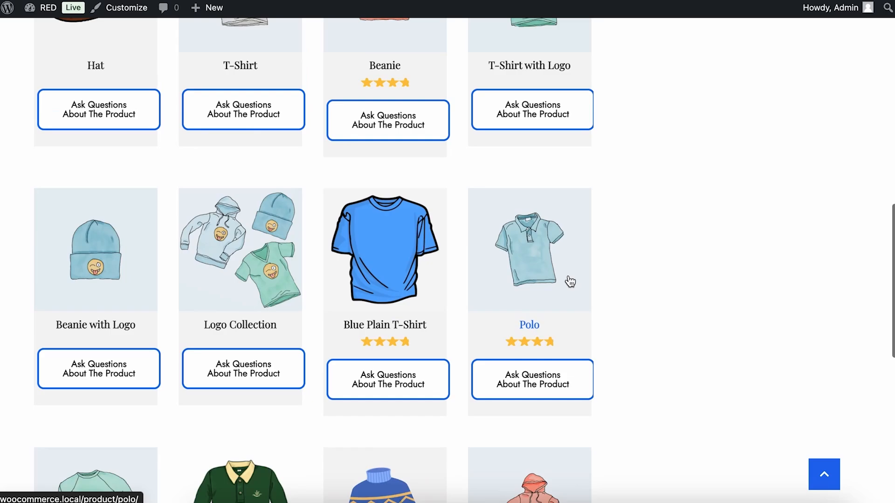
pyautogui.scroll(4, 569, 280)
pyautogui.click(134, 248)
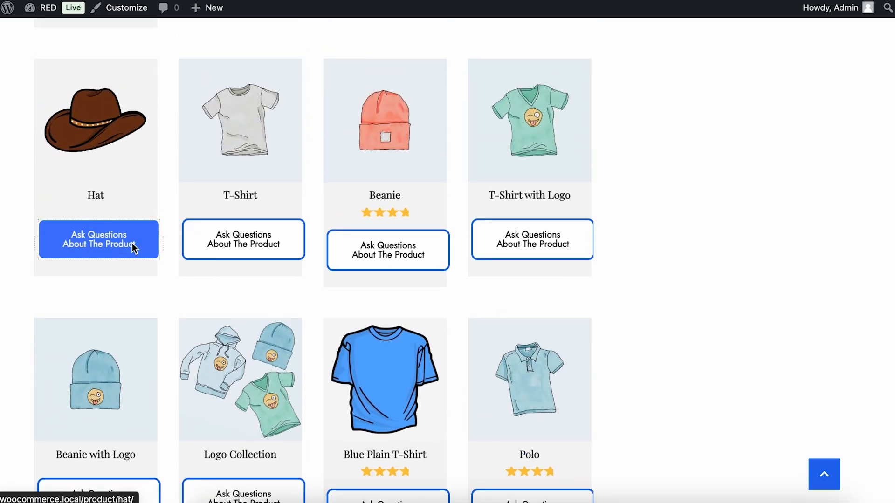
pyautogui.scroll(-5, 549, 237)
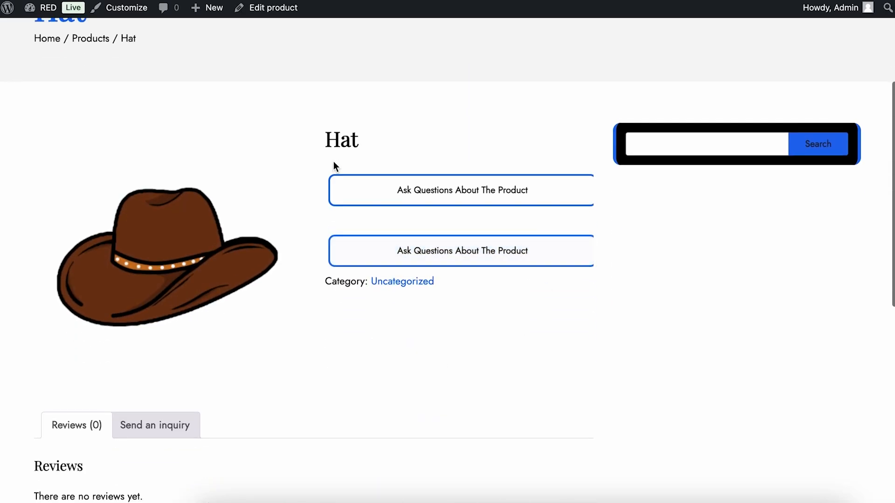
pyautogui.scroll(-10, 367, 126)
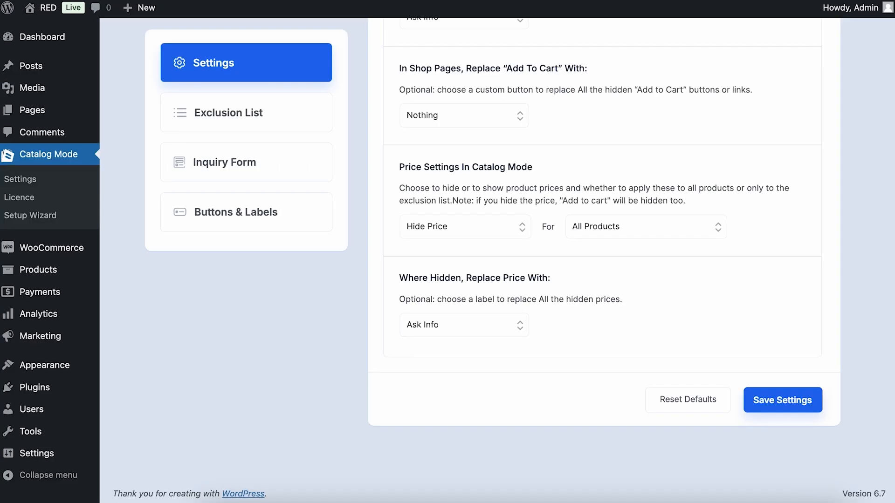
# Set the product-page Add To Cart replacement back to Nothing, save, and reload the Hat page
pyautogui.scroll(5, 520, 286)
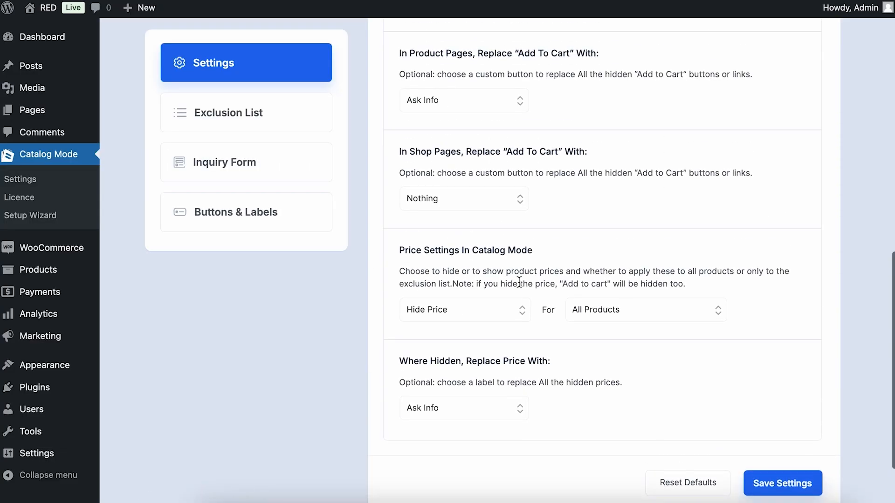
pyautogui.scroll(-5, 520, 286)
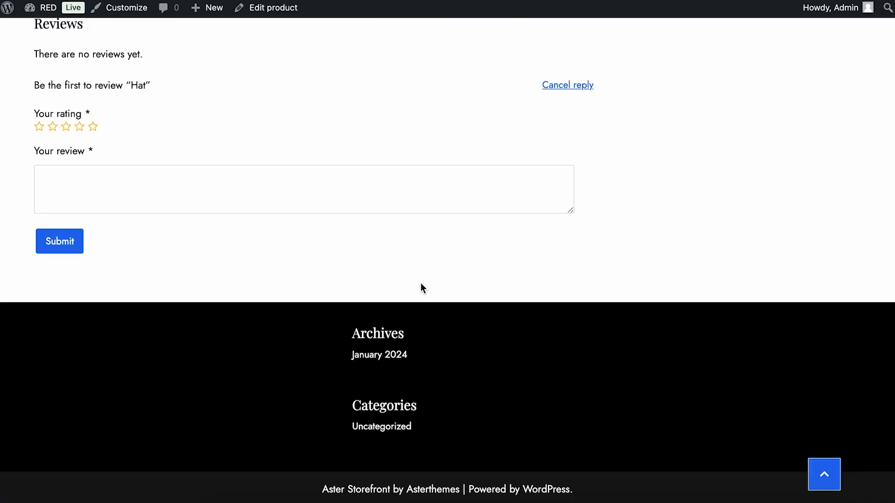
pyautogui.scroll(11, 429, 358)
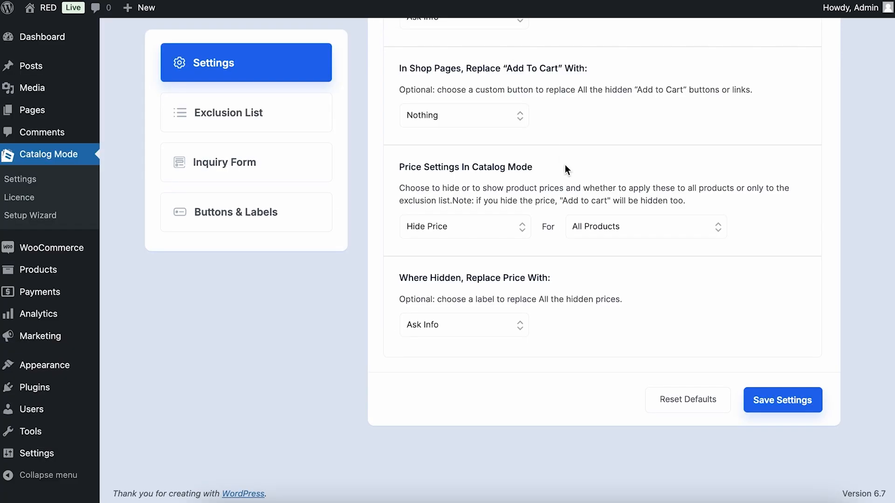
pyautogui.scroll(3, 565, 164)
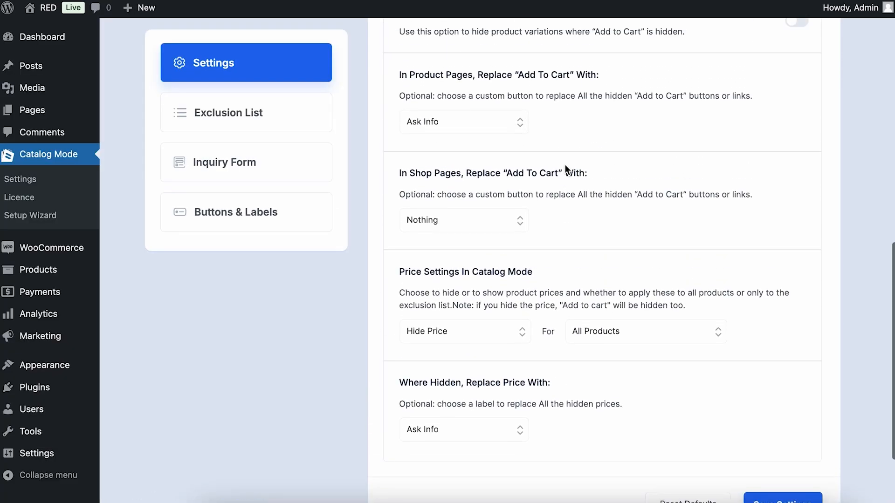
pyautogui.click(517, 127)
pyautogui.click(490, 110)
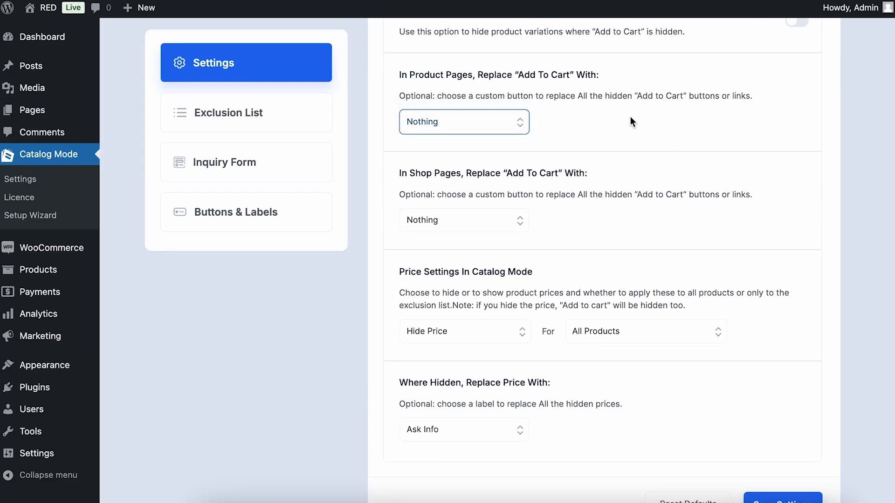
pyautogui.scroll(-3, 846, 387)
pyautogui.click(792, 397)
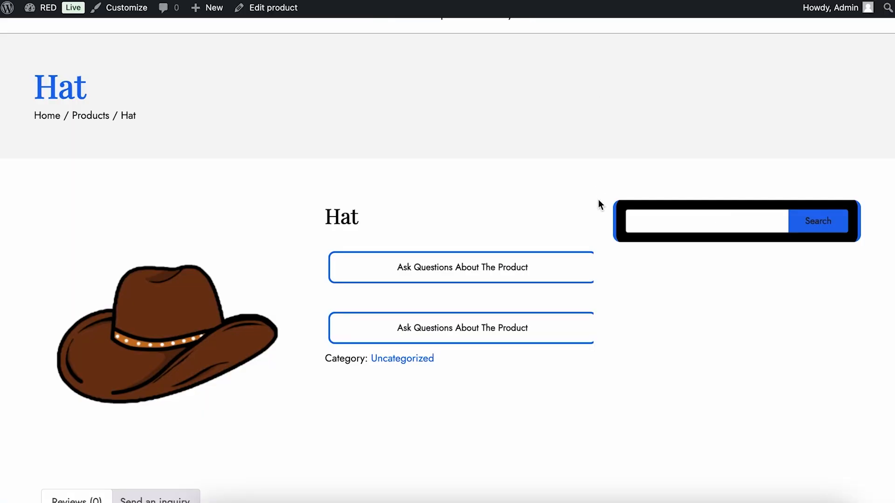
pyautogui.hotkey('ctrl', 'r')
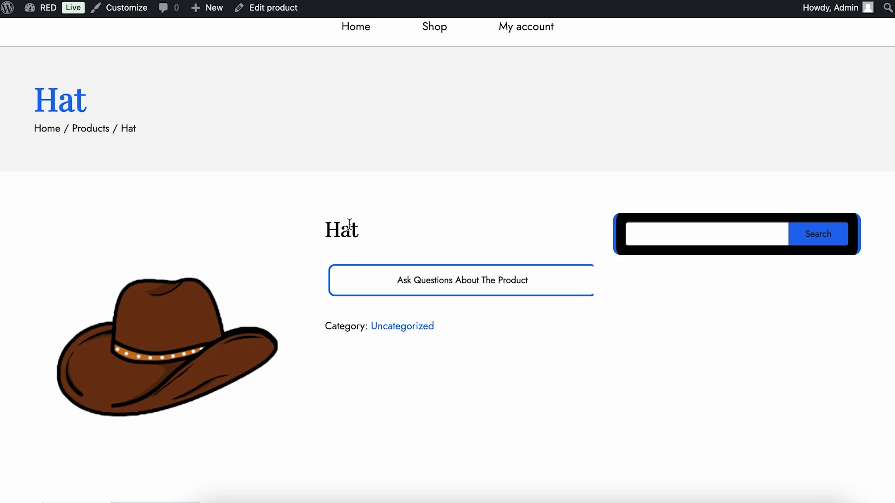
pyautogui.scroll(-9, 349, 225)
pyautogui.scroll(8, 348, 224)
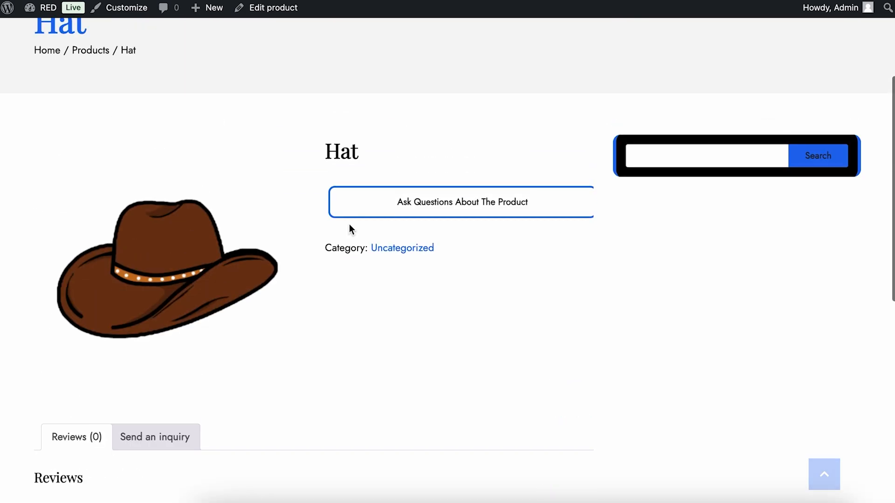
pyautogui.click(412, 197)
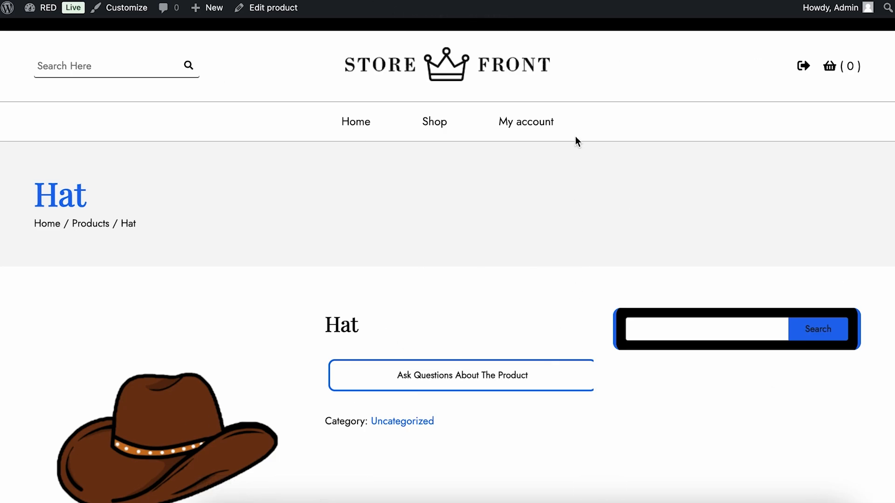
pyautogui.scroll(-10, 437, 293)
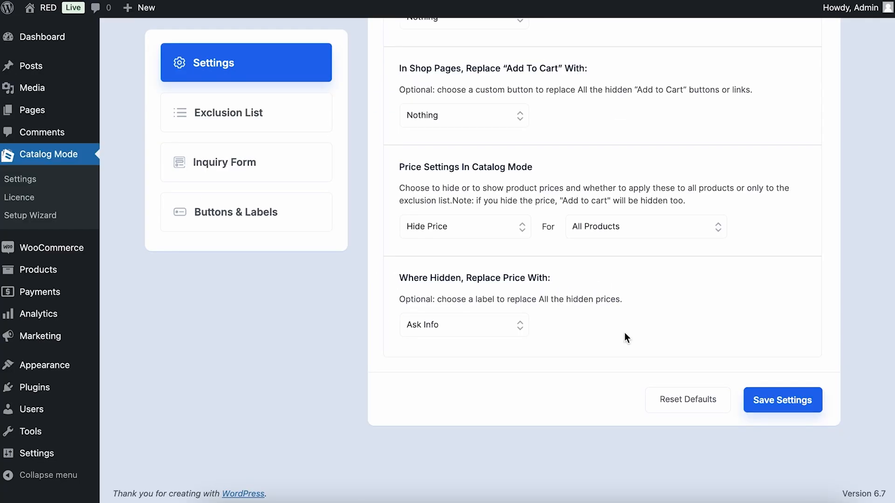
# Set the Ask Info button's Link To option to Product page and update it
pyautogui.click(303, 212)
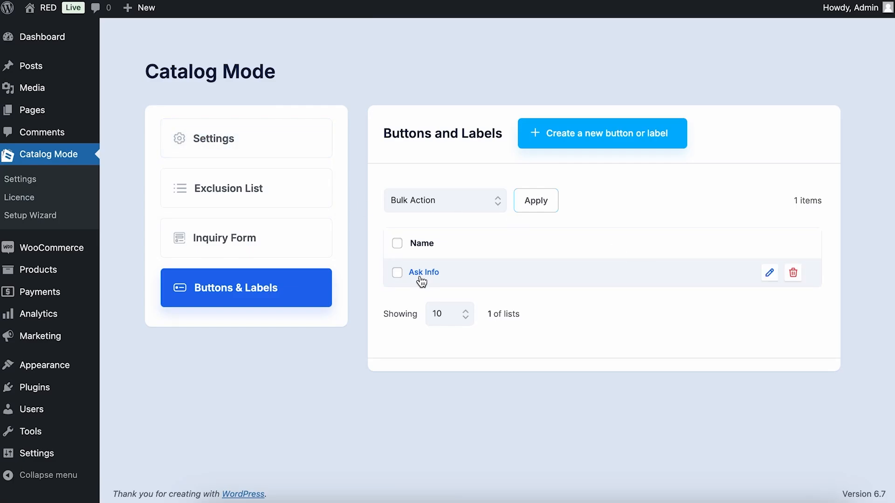
pyautogui.click(769, 275)
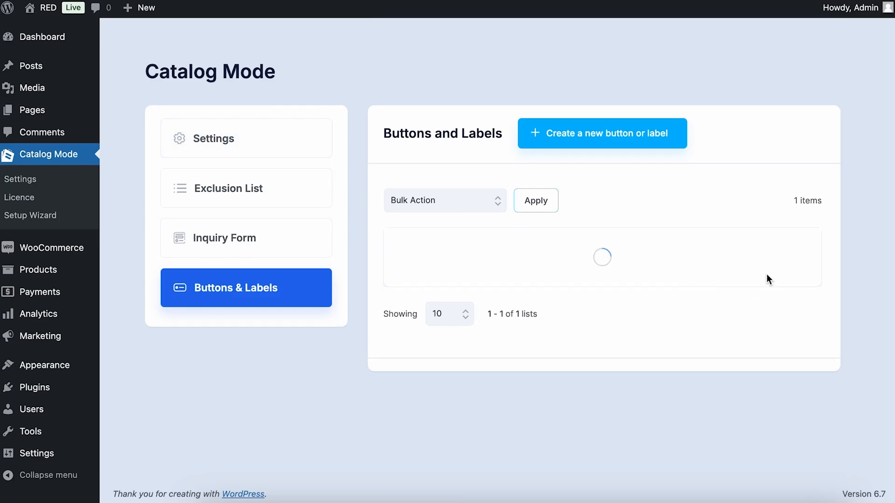
pyautogui.click(274, 232)
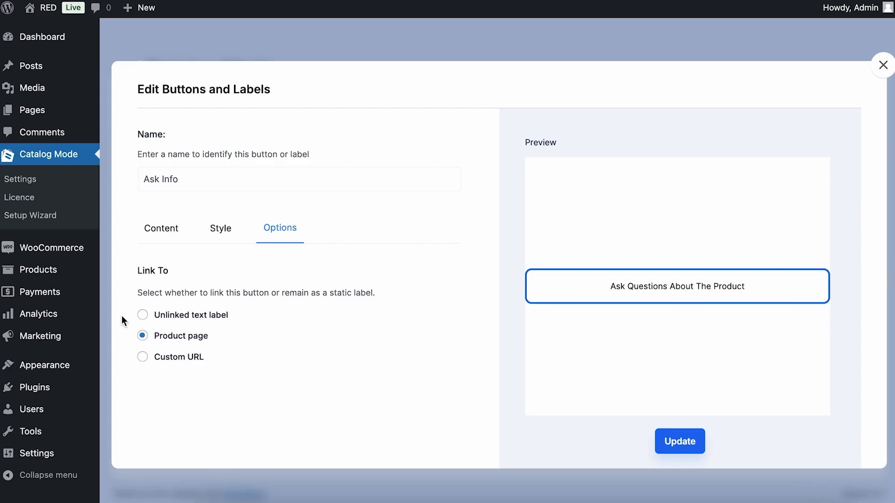
pyautogui.click(186, 359)
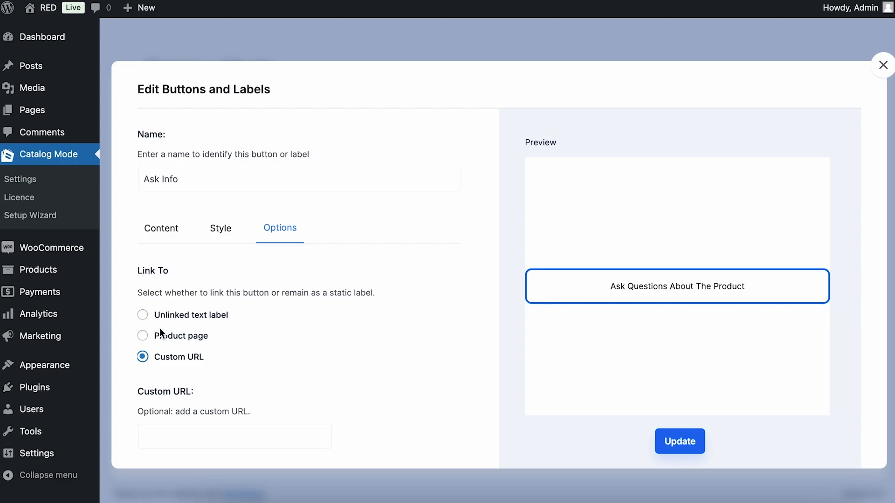
pyautogui.click(162, 344)
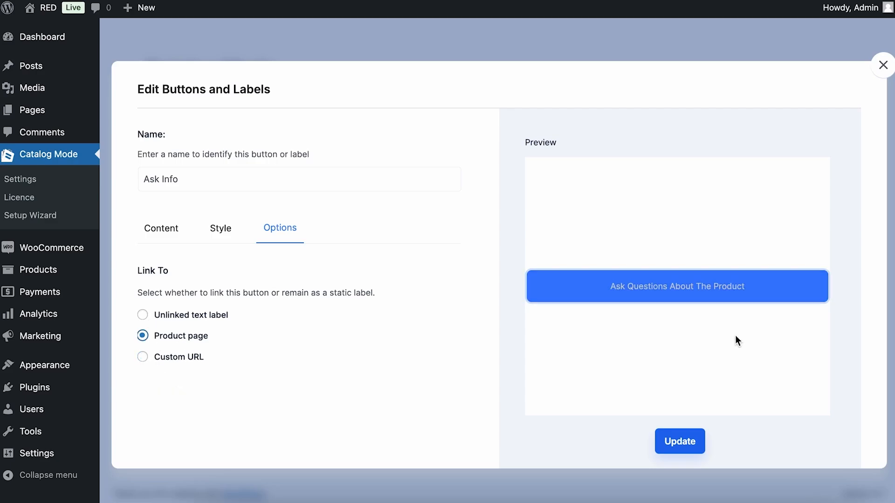
pyautogui.click(680, 442)
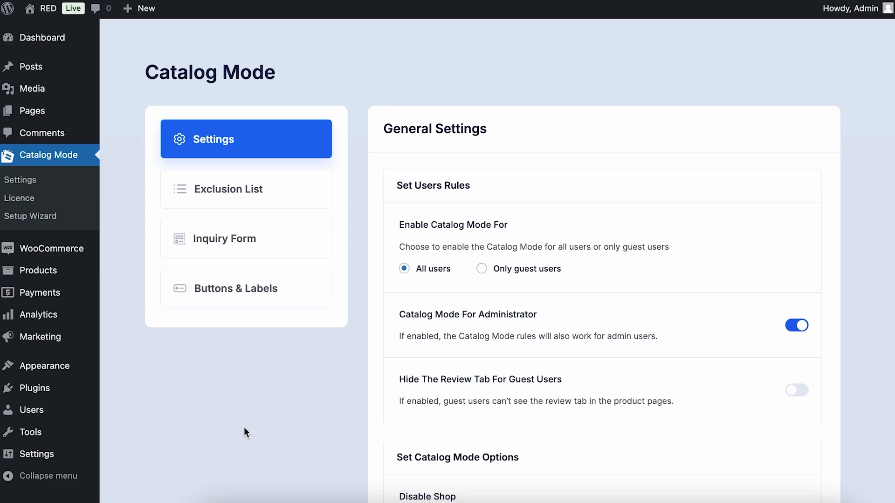
# Start a new exclusion and choose the Blue Plain T-Shirt product
pyautogui.click(243, 195)
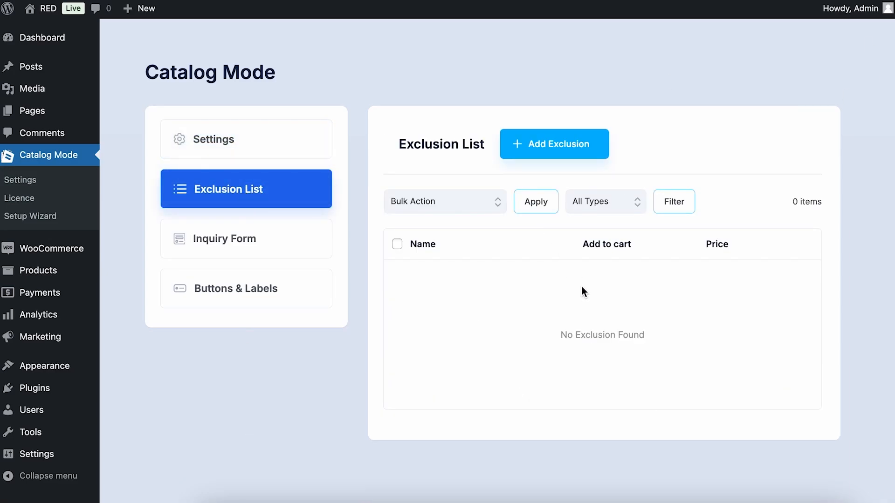
pyautogui.click(606, 153)
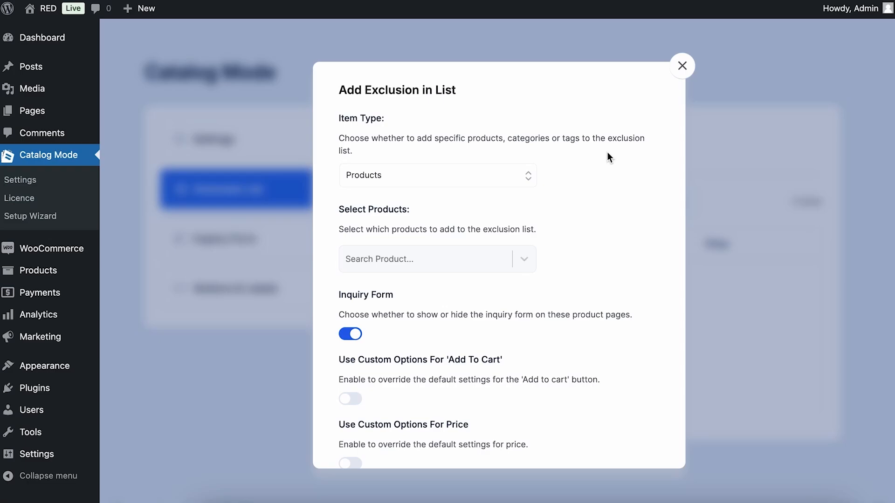
pyautogui.click(447, 249)
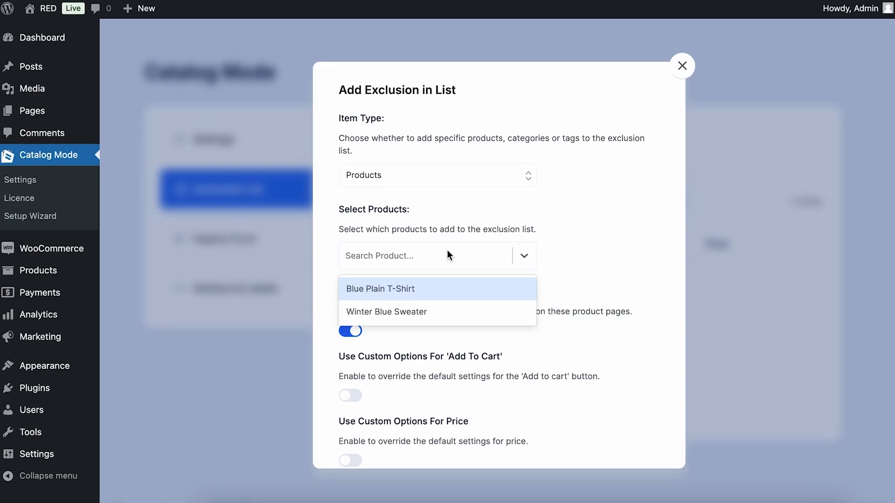
pyautogui.click(429, 288)
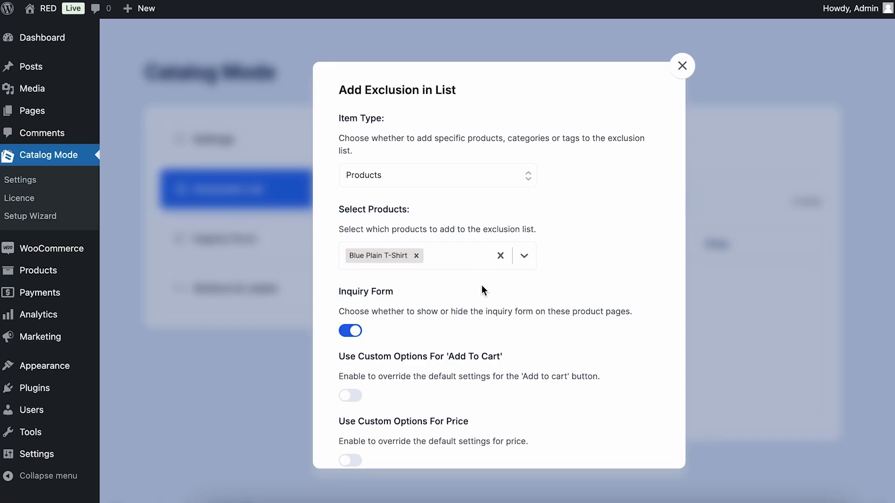
# Turn off its inquiry form, enable custom Add To Cart and Price options, and add it to the list
pyautogui.scroll(-2, 482, 284)
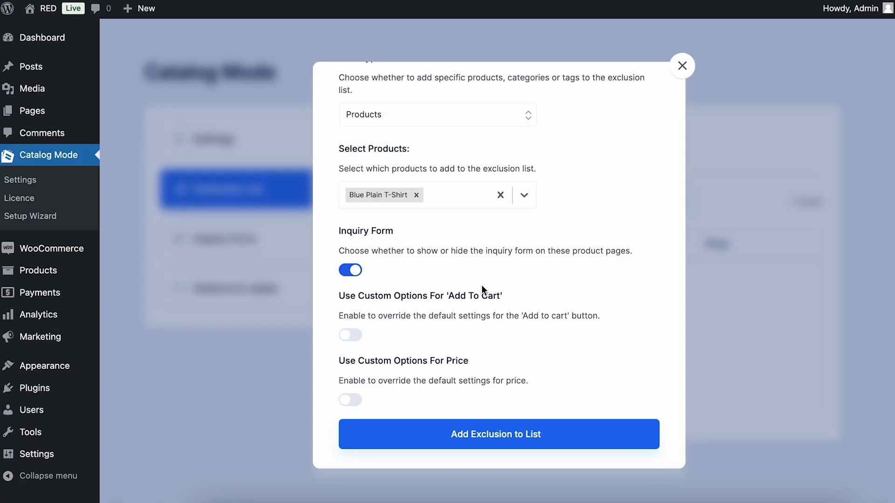
pyautogui.click(355, 270)
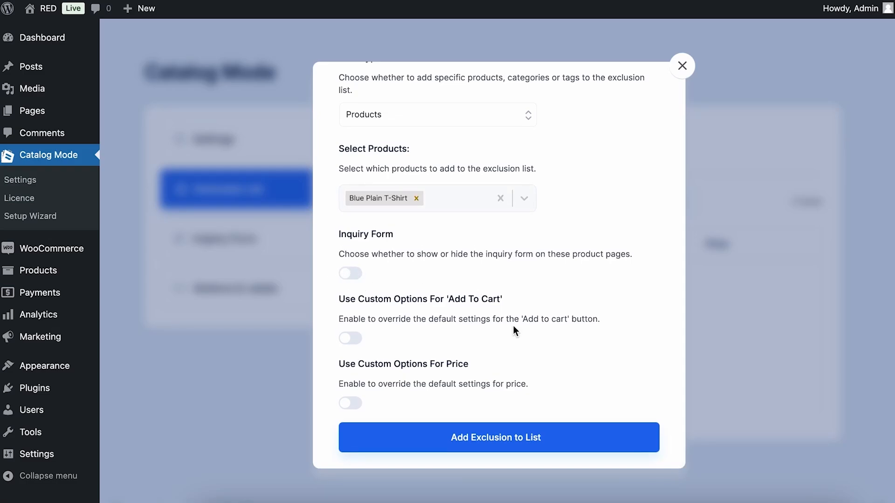
pyautogui.click(350, 338)
pyautogui.scroll(-4, 550, 316)
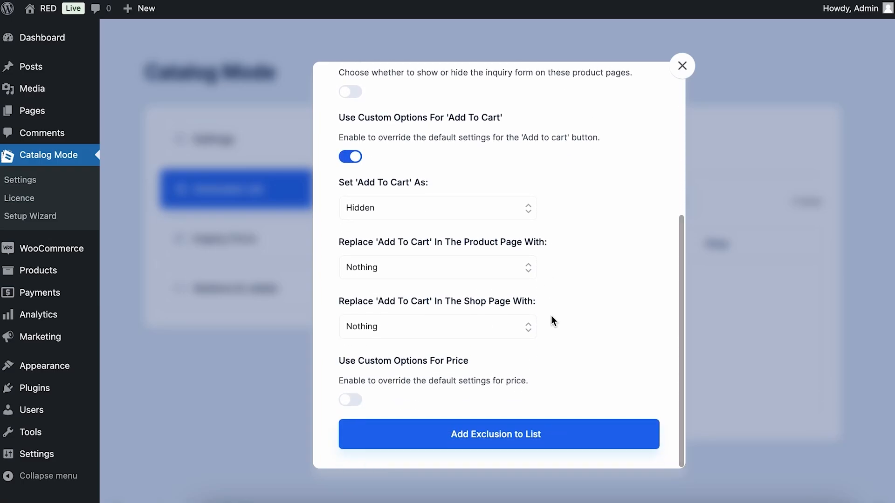
pyautogui.click(351, 401)
pyautogui.scroll(-3, 504, 396)
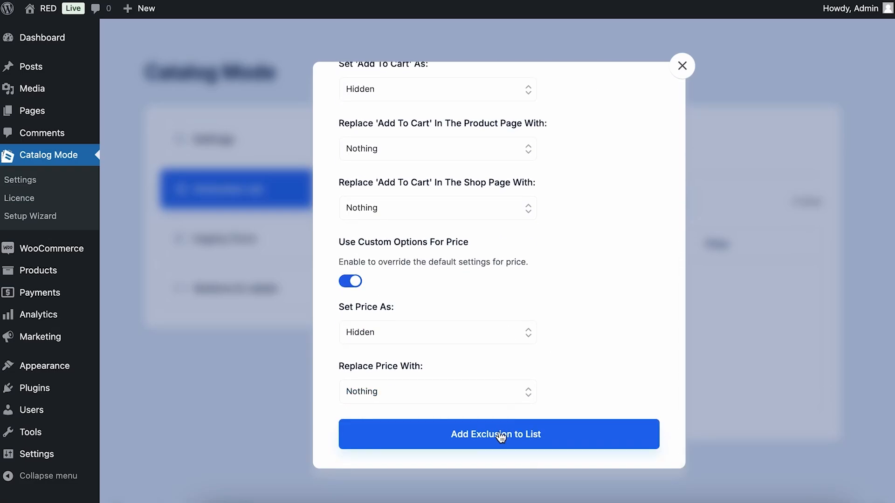
pyautogui.click(499, 434)
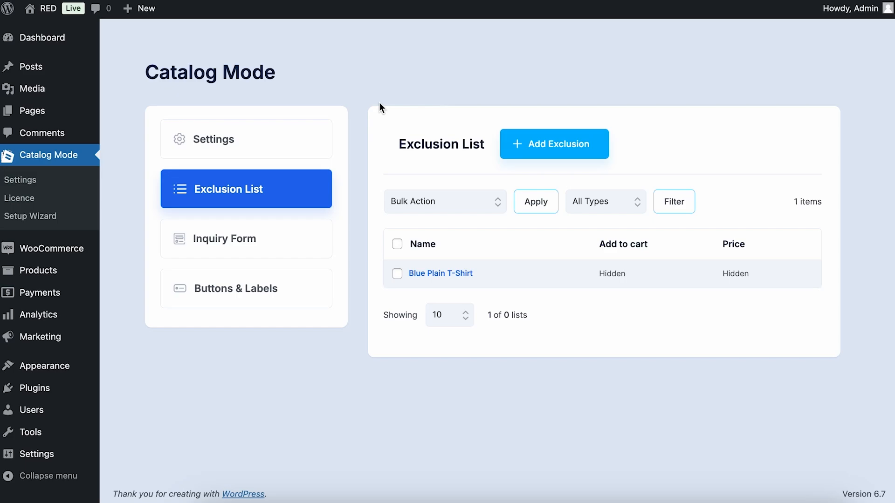
# Open the storefront in a new browser tab via Visit Store
pyautogui.moveTo(44, 9)
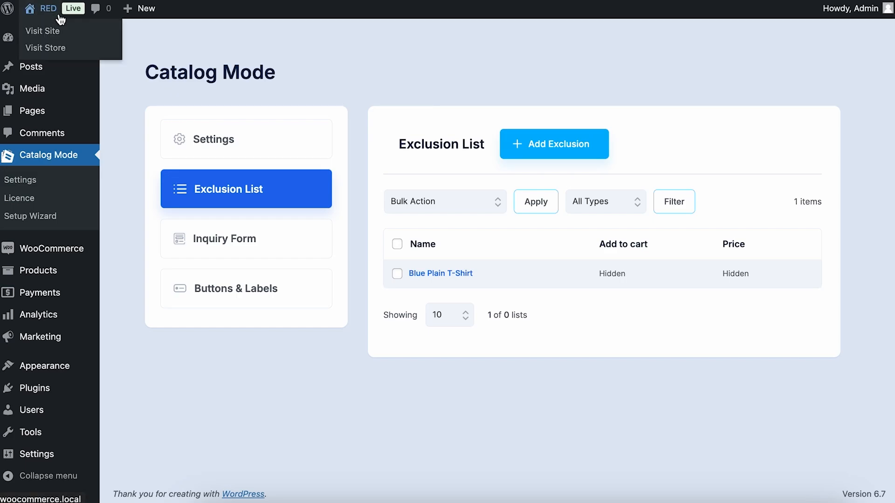
pyautogui.rightClick(51, 49)
pyautogui.click(54, 48)
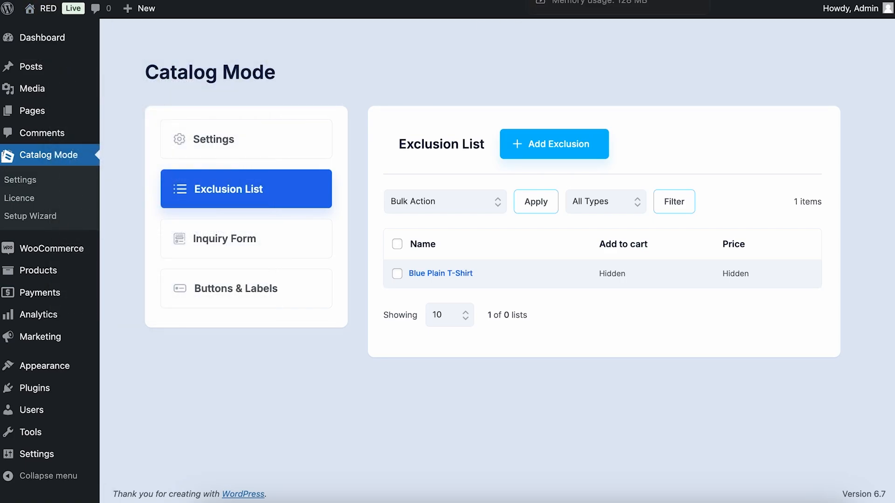
pyautogui.click(566, 0)
pyautogui.scroll(-15, 558, 202)
pyautogui.scroll(3, 558, 202)
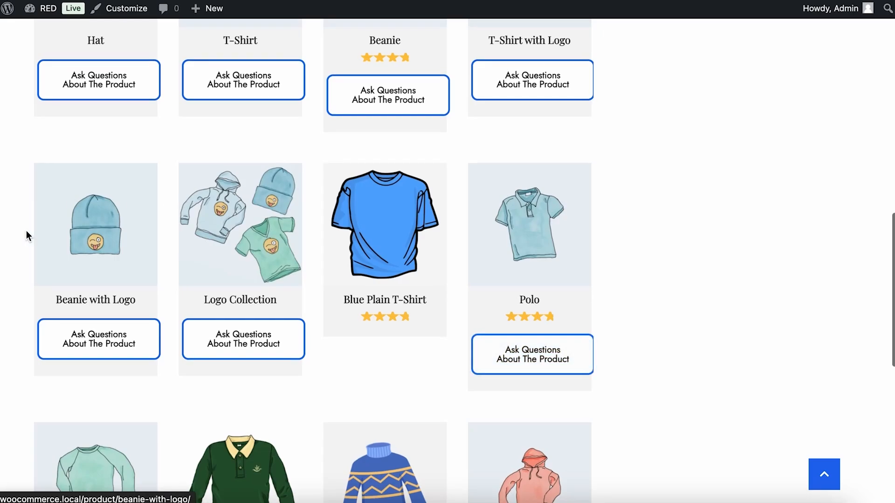
# Open the Blue Plain T-Shirt page and confirm it shows no price or inquiry button
pyautogui.click(425, 301)
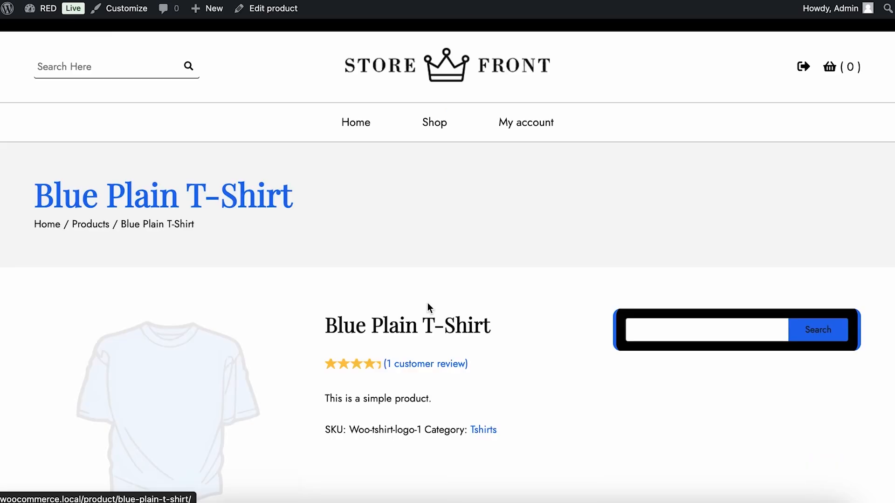
pyautogui.scroll(-5, 429, 309)
pyautogui.scroll(-2, 427, 307)
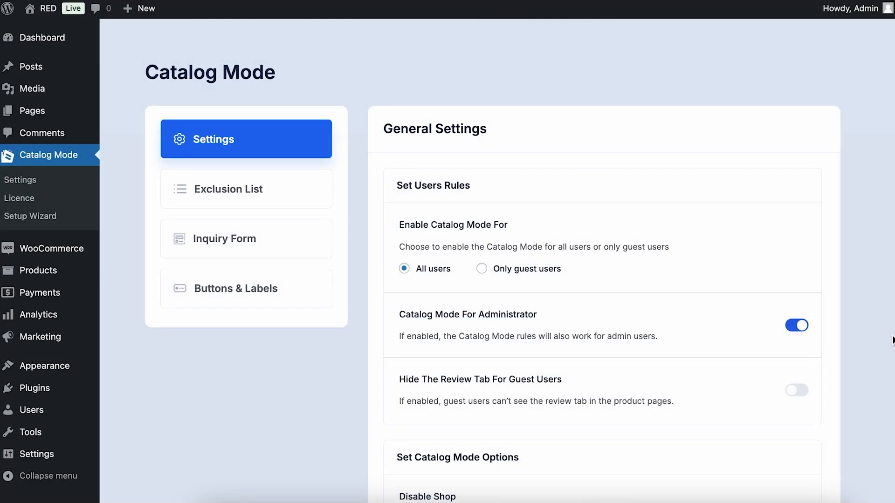
# Open the Inquiry Form tab and review its visibility and WooCommerce tab options
pyautogui.click(325, 256)
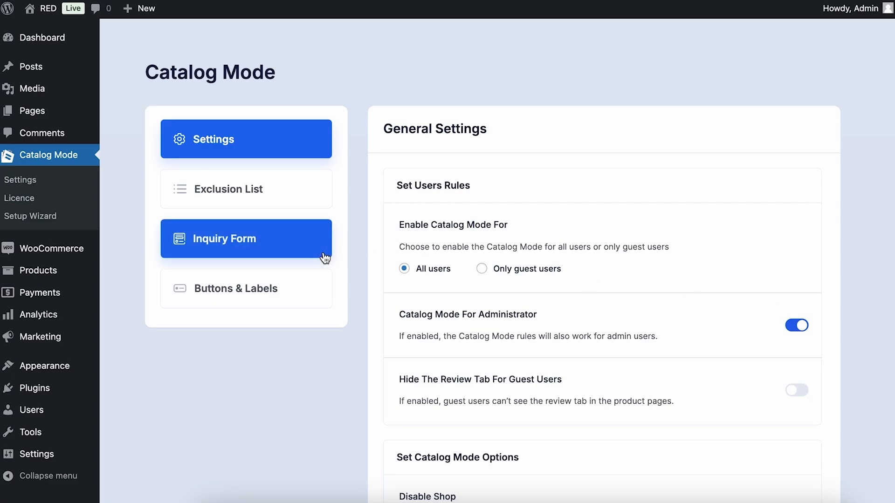
pyautogui.scroll(-10, 706, 204)
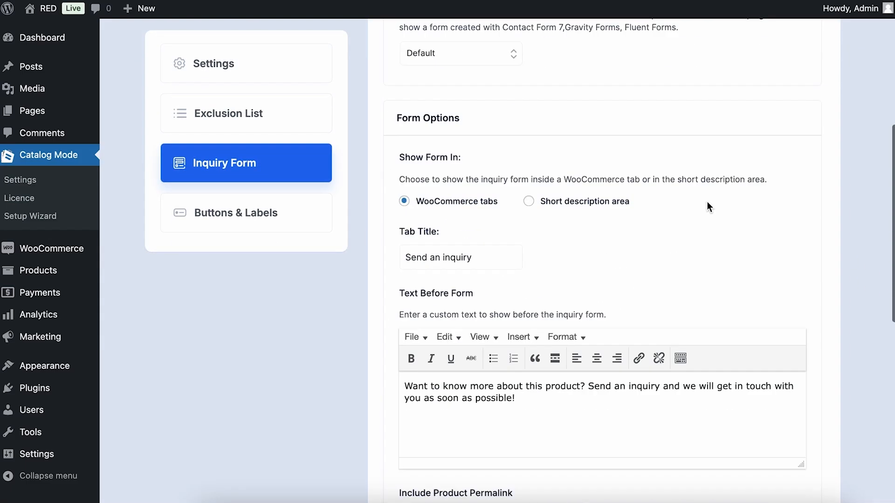
pyautogui.scroll(10, 707, 204)
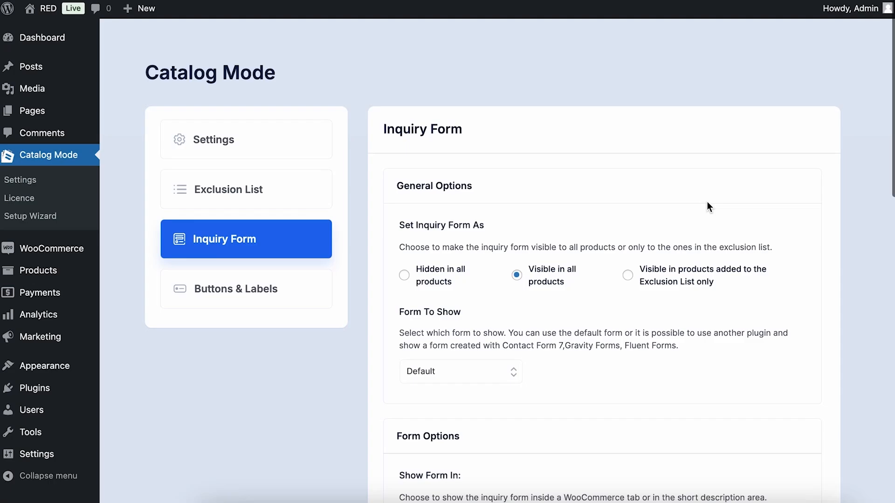
pyautogui.scroll(-2, 770, 191)
pyautogui.scroll(-2, 769, 191)
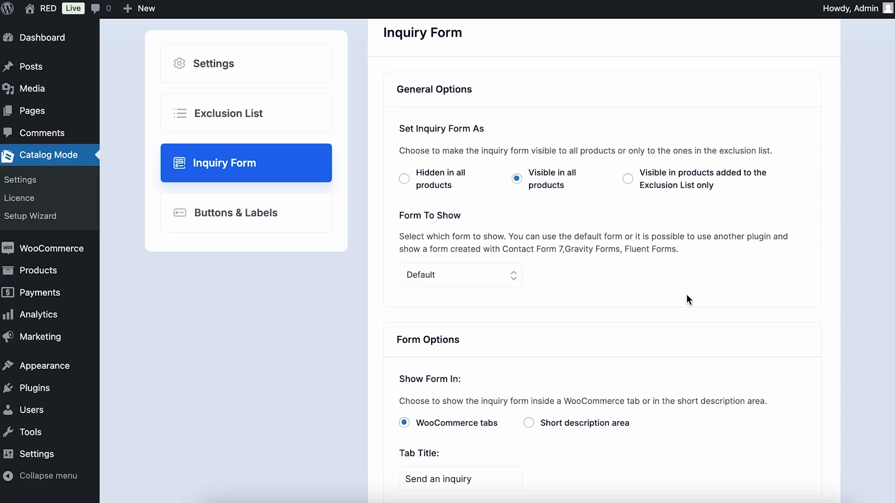
pyautogui.scroll(-3, 687, 295)
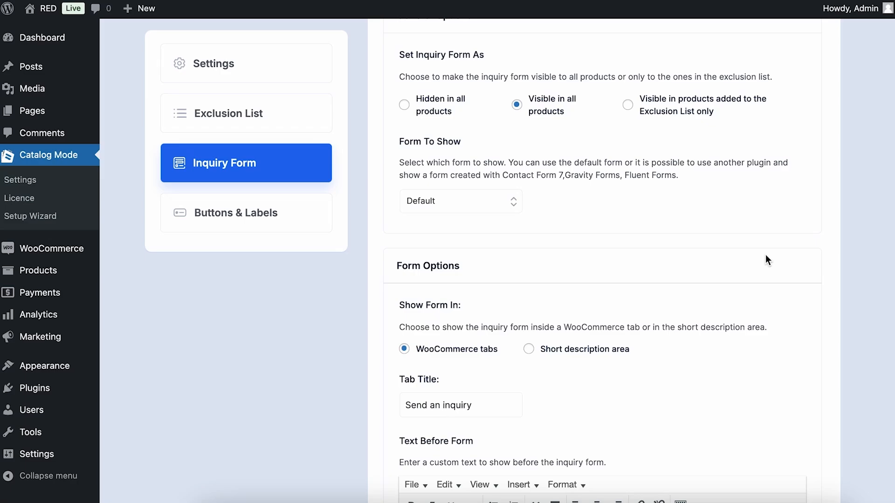
pyautogui.scroll(-5, 766, 256)
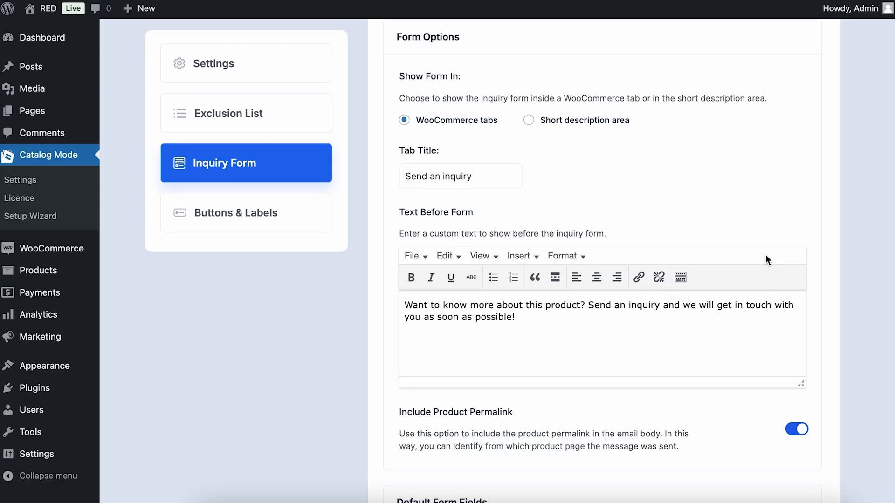
pyautogui.scroll(-3, 765, 255)
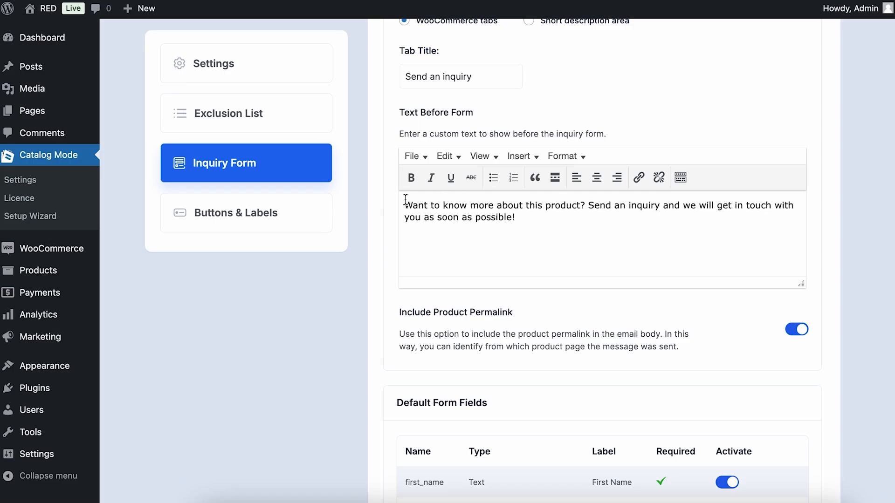
pyautogui.moveTo(405, 201); pyautogui.dragTo(548, 229)
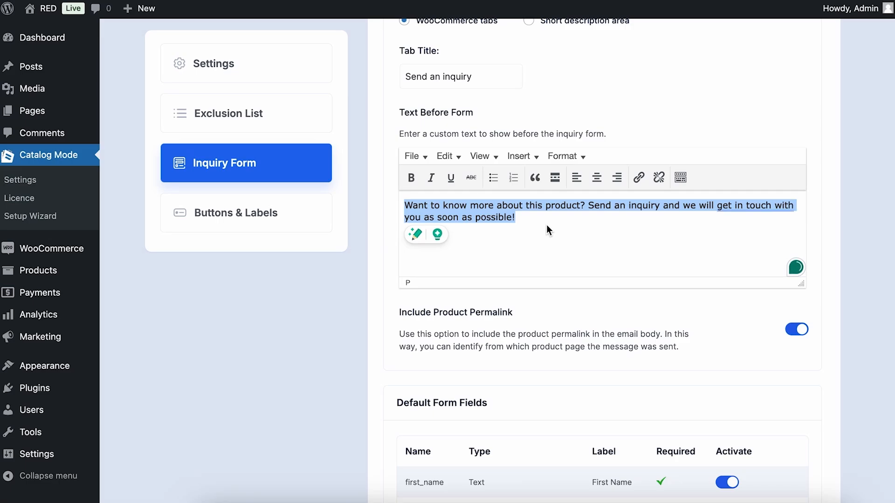
pyautogui.click(546, 225)
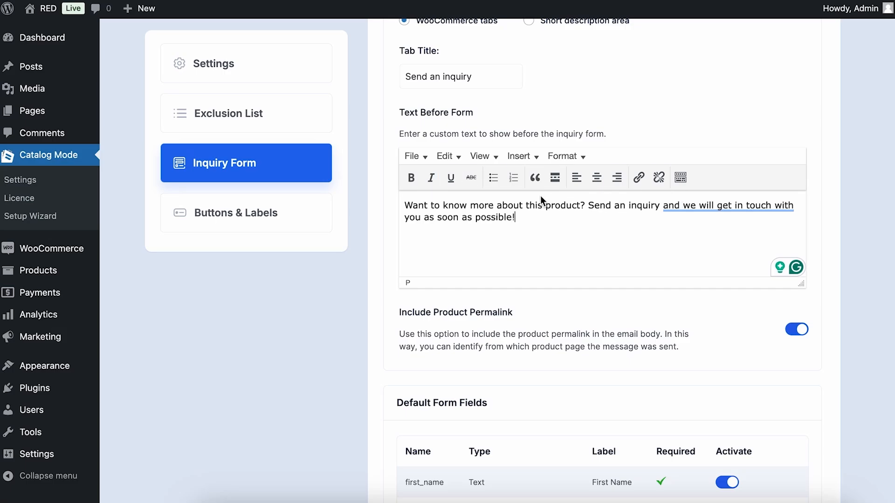
pyautogui.scroll(-4, 541, 200)
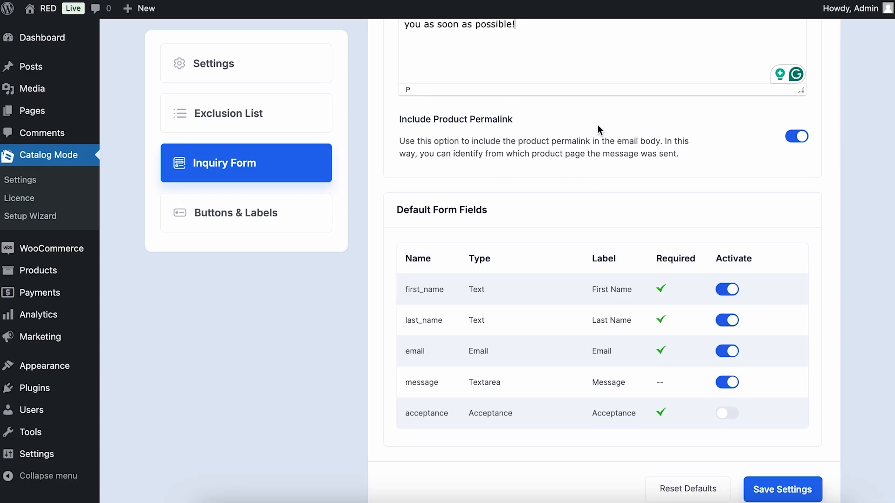
# Leave the acceptance field off under Default Form Fields and save the Inquiry Form settings
pyautogui.scroll(2, 598, 124)
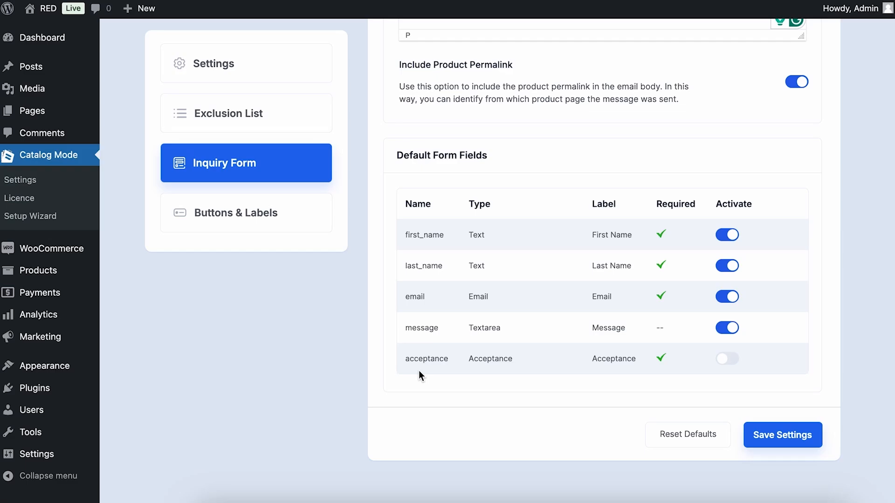
pyautogui.moveTo(405, 358); pyautogui.dragTo(619, 358)
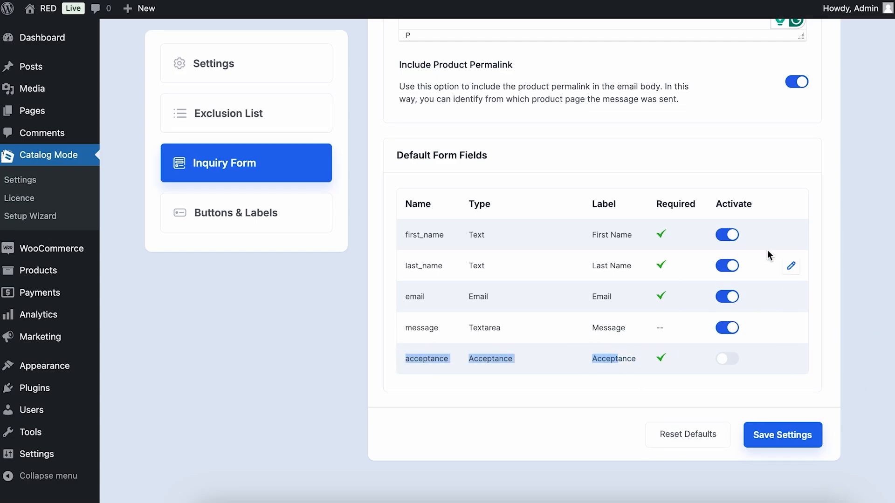
pyautogui.click(799, 435)
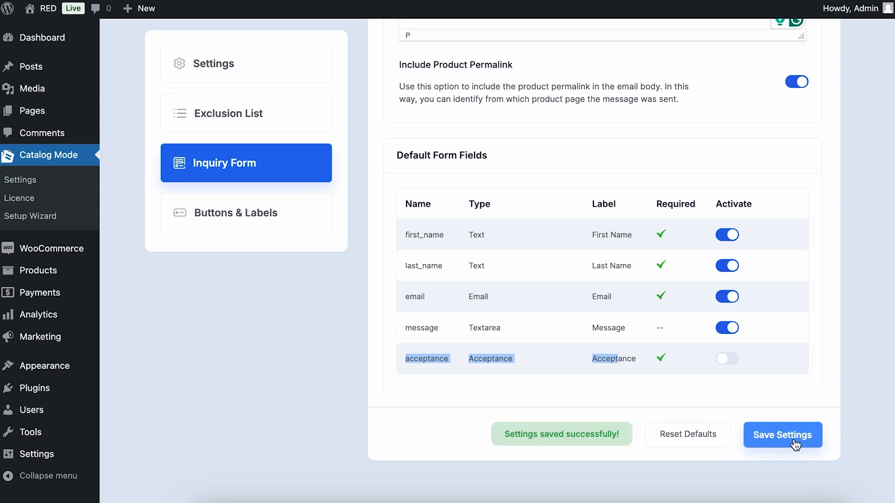
pyautogui.scroll(10, 795, 445)
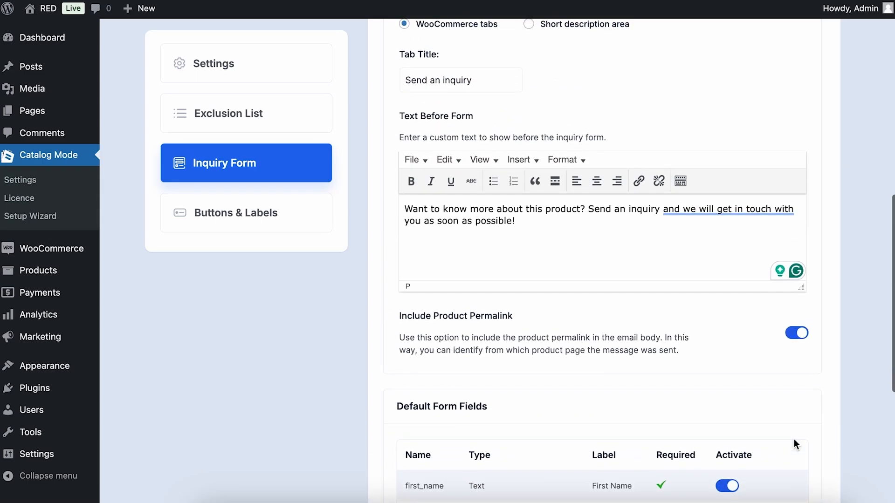
pyautogui.scroll(6, 793, 439)
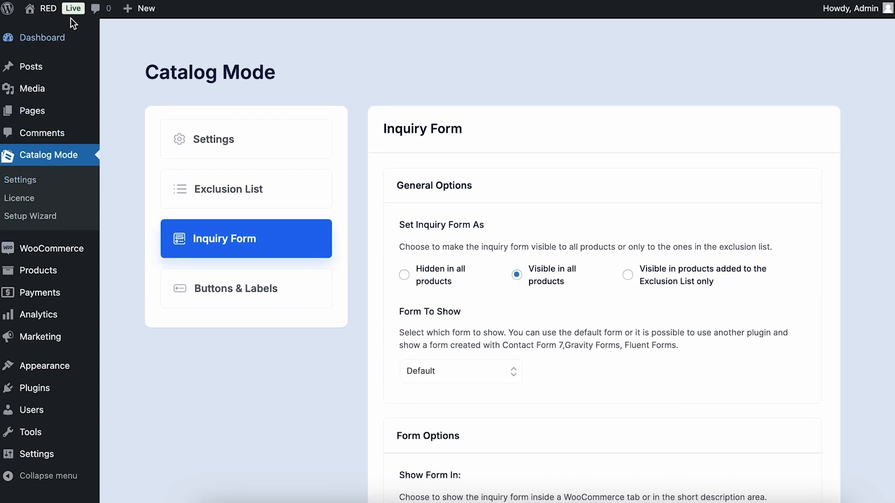
# Open the store in a new tab and go to the Winter Gloves product page
pyautogui.moveTo(47, 10)
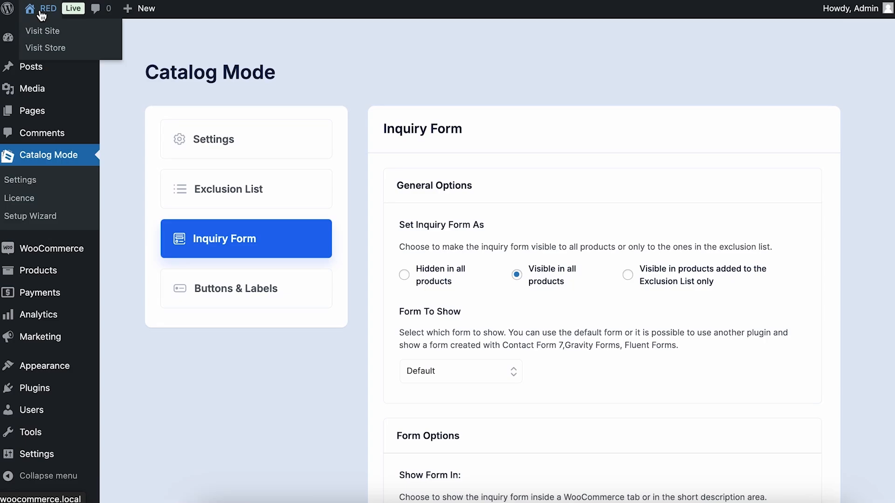
pyautogui.rightClick(44, 52)
pyautogui.click(61, 57)
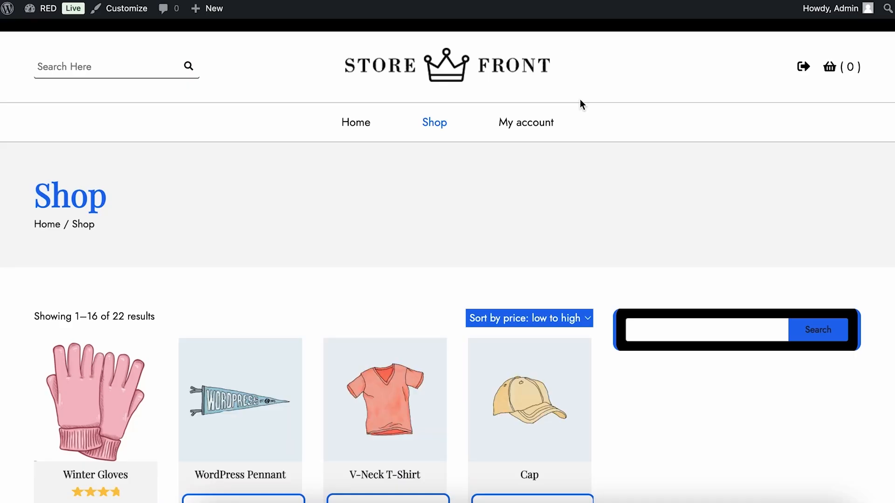
pyautogui.scroll(-5, 580, 244)
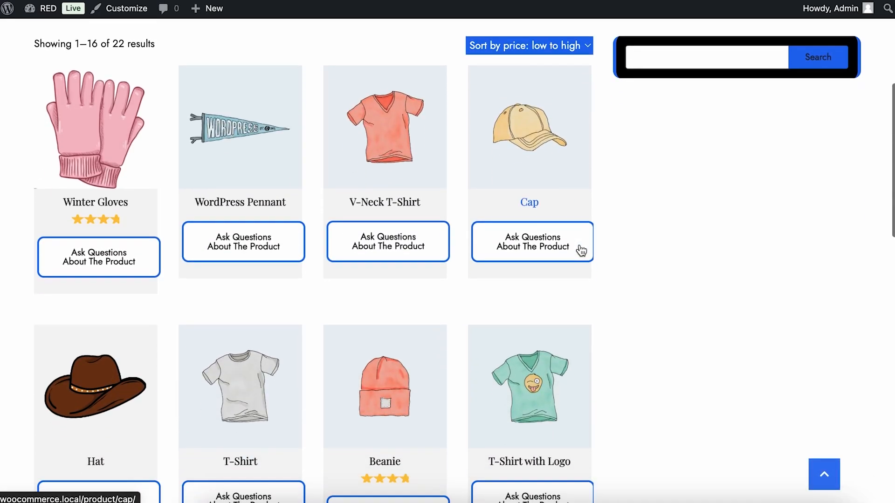
pyautogui.scroll(-1, 581, 251)
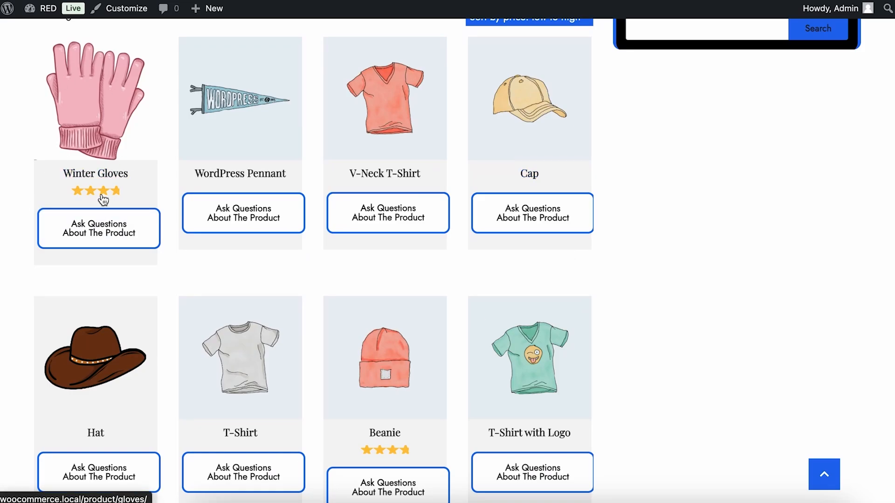
pyautogui.click(118, 237)
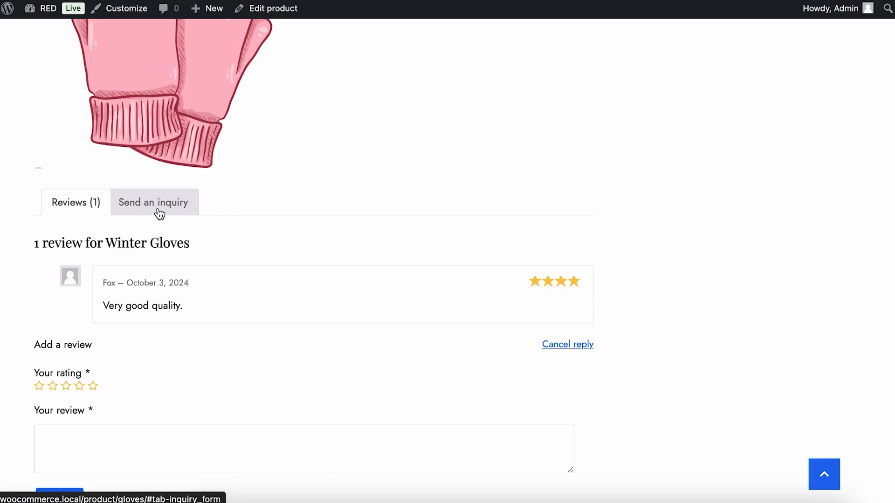
# Show the Send an inquiry form for Winter Gloves and look over its intro sentence
pyautogui.click(159, 213)
pyautogui.moveTo(54, 237); pyautogui.dragTo(416, 236)
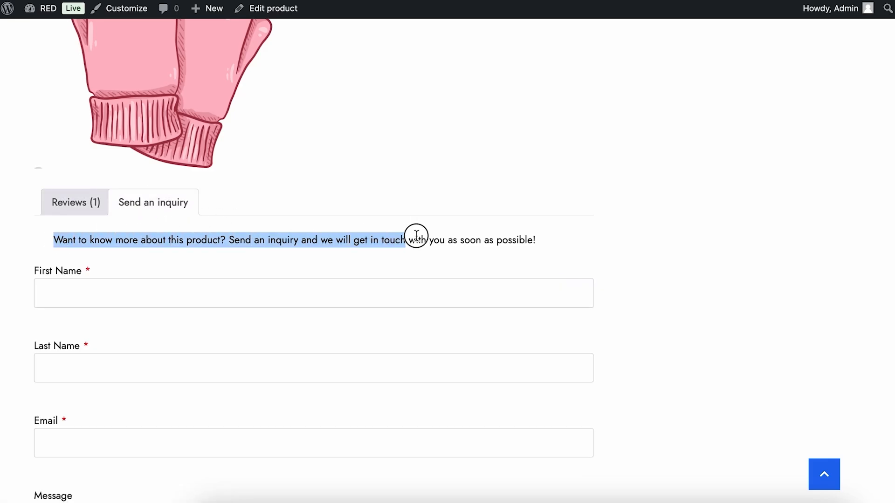
pyautogui.click(563, 233)
pyautogui.tripleClick(565, 236)
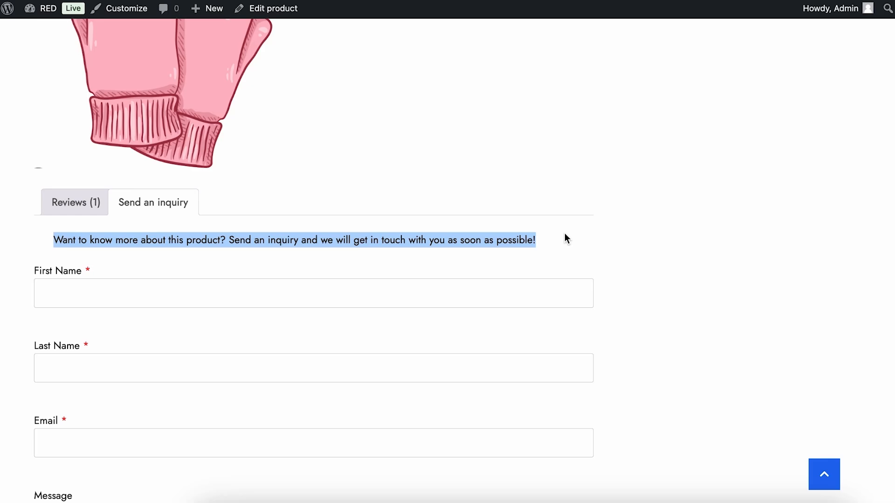
pyautogui.click(565, 235)
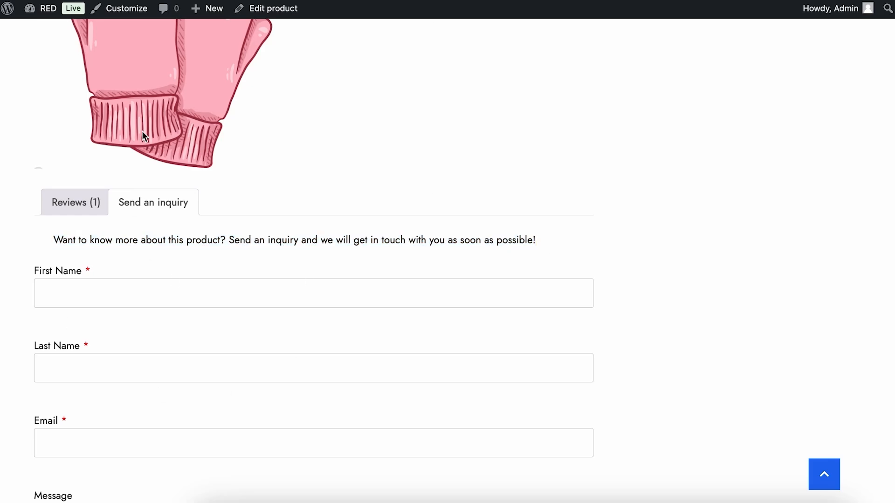
pyautogui.scroll(-2, 474, 187)
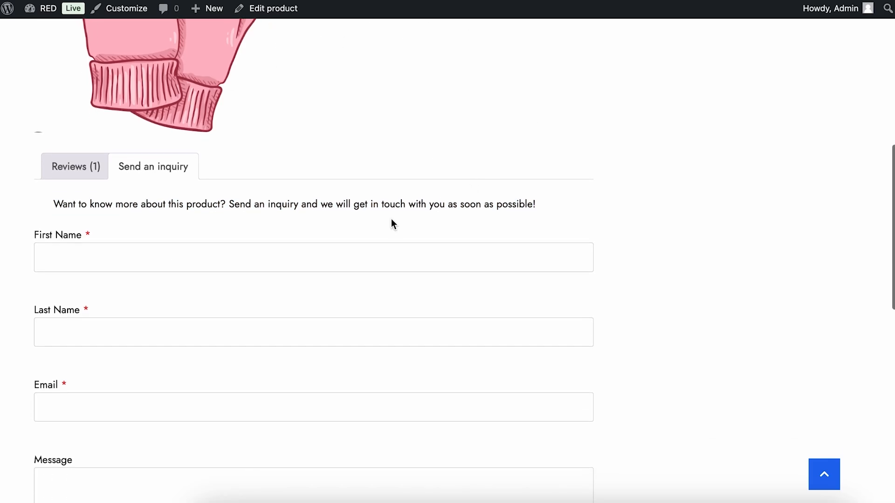
# Fill in the customer's first name, last name, email and a quote request message
pyautogui.click(184, 259)
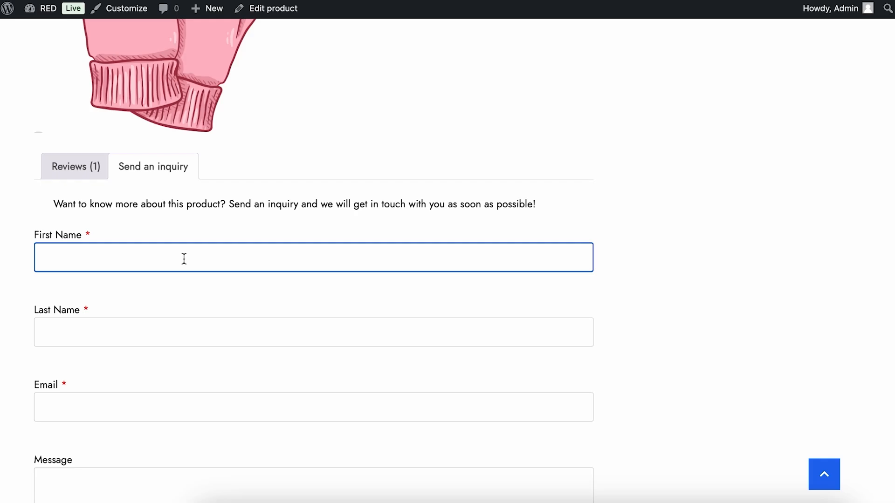
pyautogui.click(143, 326)
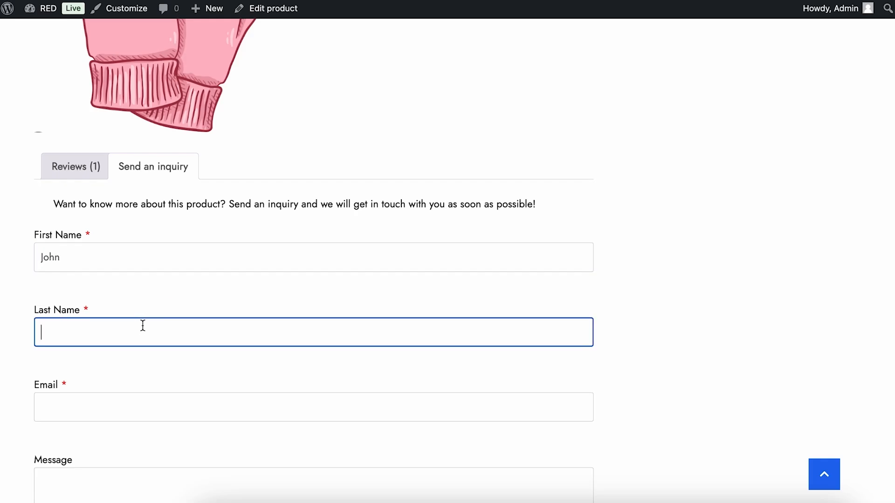
pyautogui.write('Doe')
pyautogui.scroll(-3, 80, 263)
pyautogui.click(80, 263)
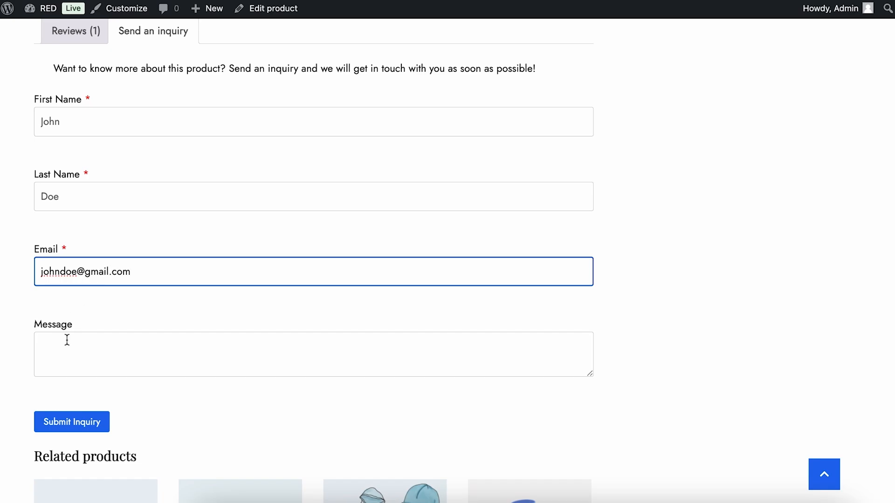
pyautogui.click(68, 340)
pyautogui.write('Please send me a quote for this porudct.')
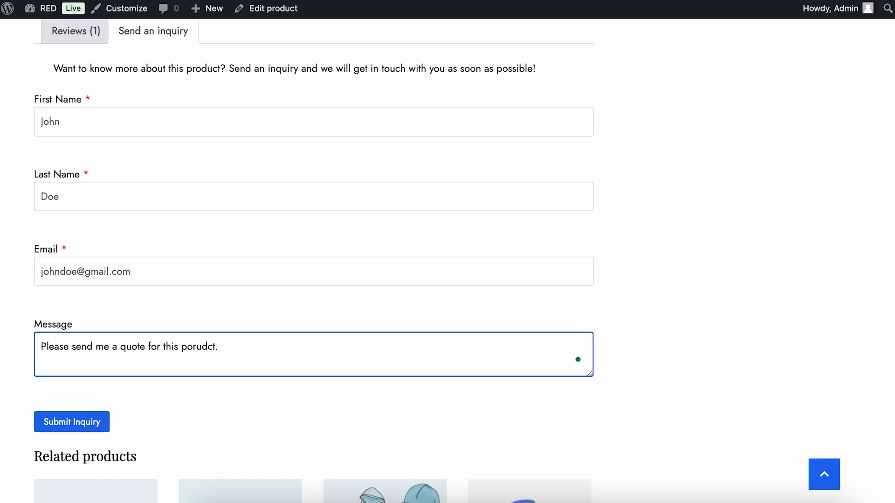
pyautogui.press('BackSpace')
pyautogui.press('BackSpace')
pyautogui.press('BackSpace')
pyautogui.press('BackSpace')
pyautogui.press('BackSpace')
pyautogui.press('BackSpace')
pyautogui.press('BackSpace')
pyautogui.write('rod')
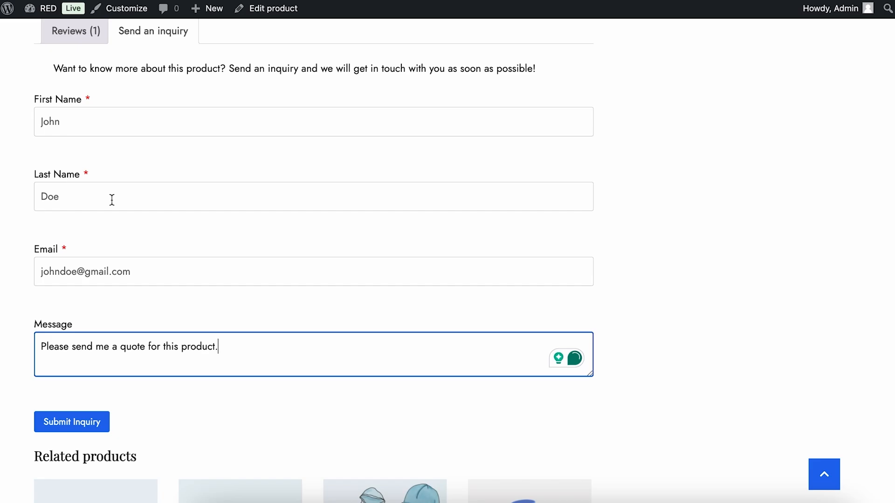
# Submit the inquiry and bring up the site's development tools in the Local app
pyautogui.click(96, 424)
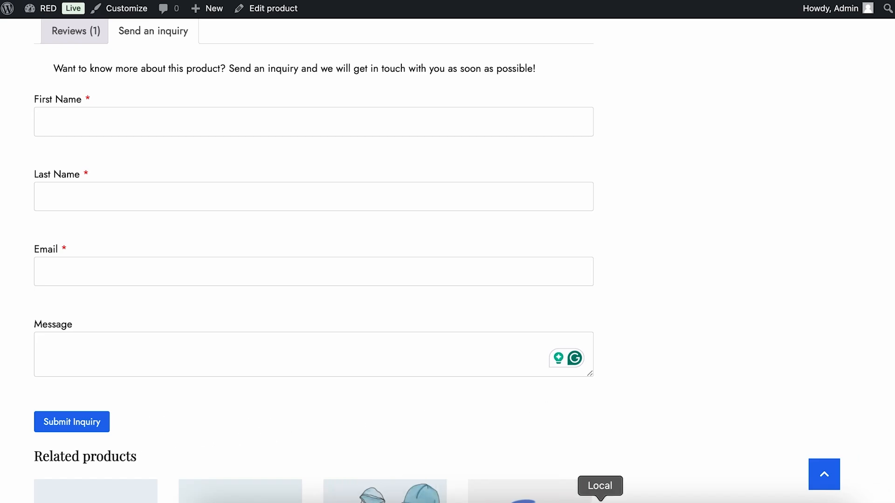
pyautogui.click(600, 500)
pyautogui.click(576, 26)
# Read the New Inquiry Form Submission email in Mailpit and follow its Winter Gloves permalink
pyautogui.click(677, 62)
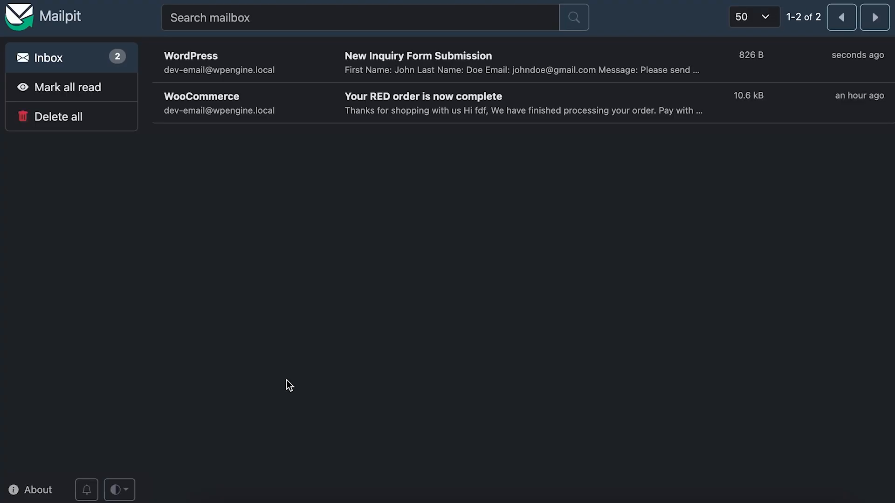
pyautogui.click(439, 58)
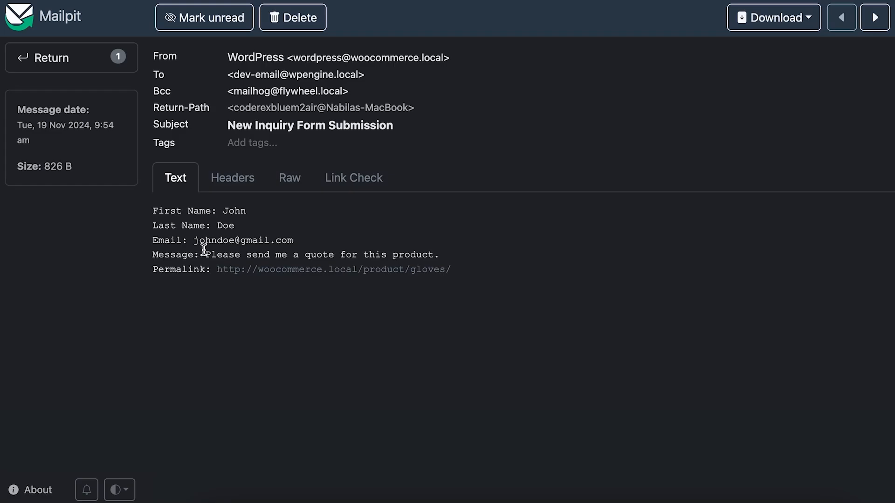
pyautogui.click(351, 270)
pyautogui.scroll(-10, 514, 356)
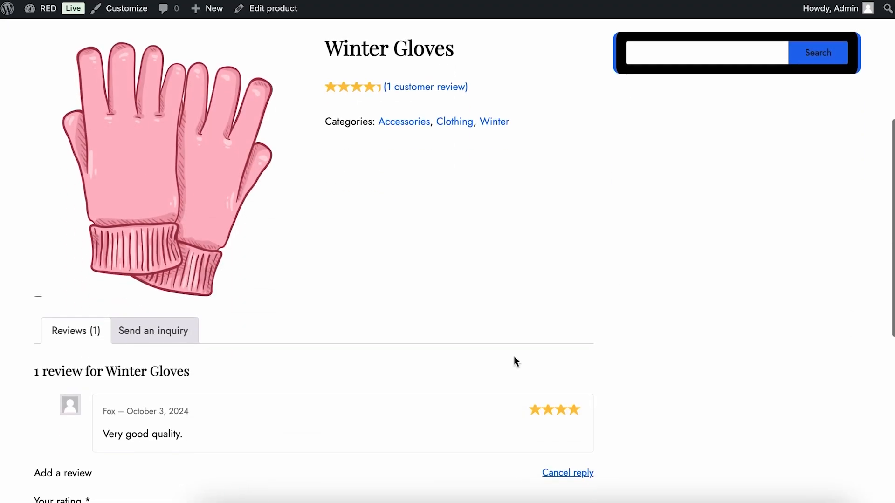